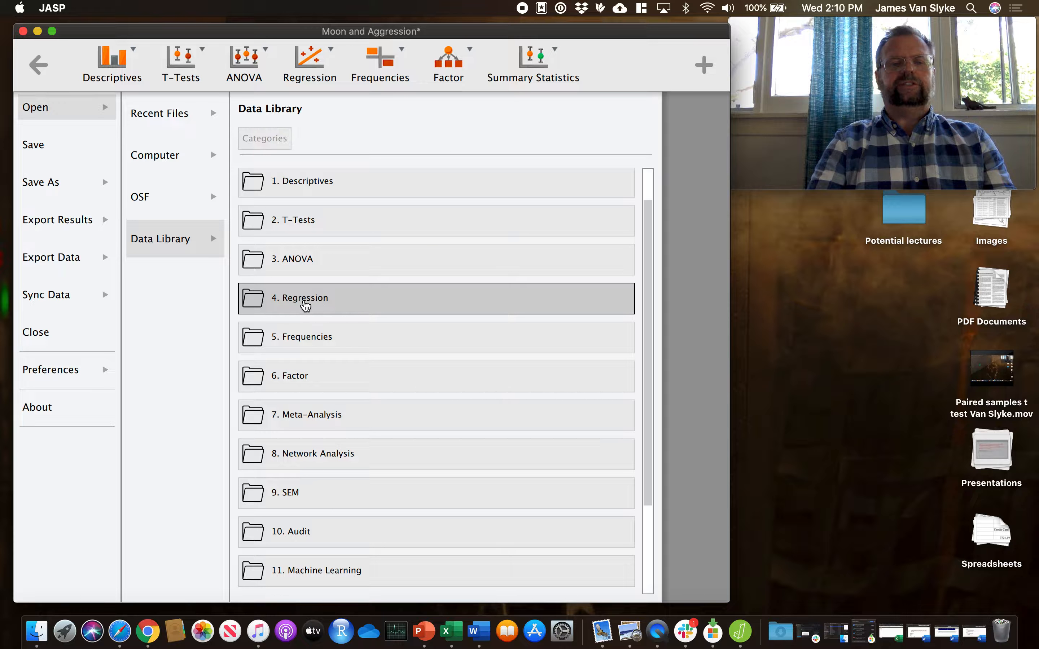
Step: Open the Auction example file from the Regression category of the data library and make its window narrower
click(306, 305)
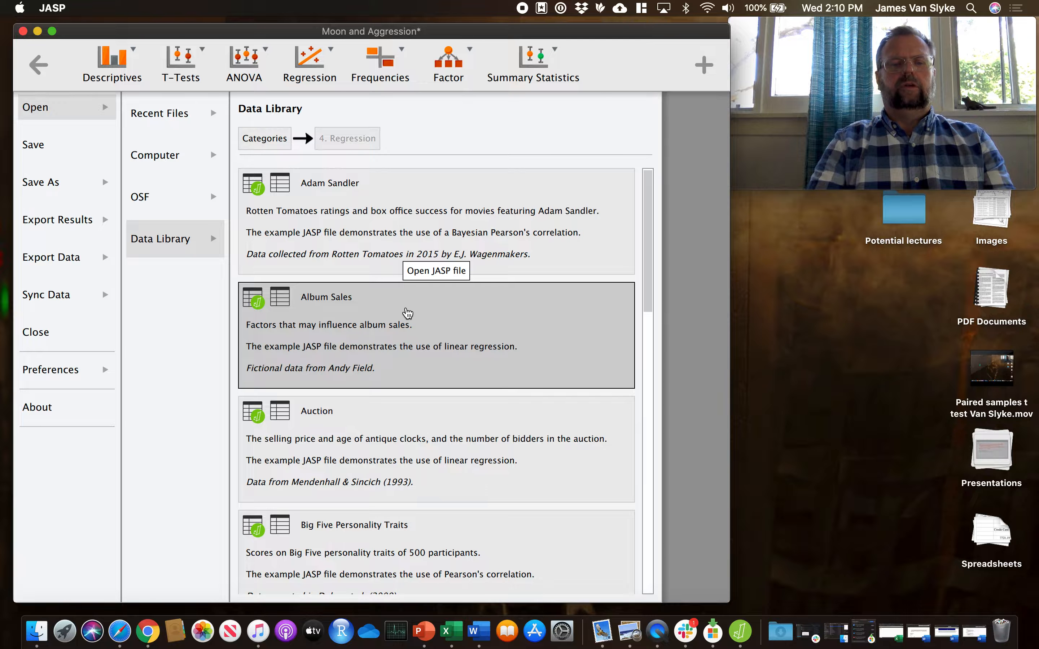
scroll(406, 313, down, 4)
click(382, 242)
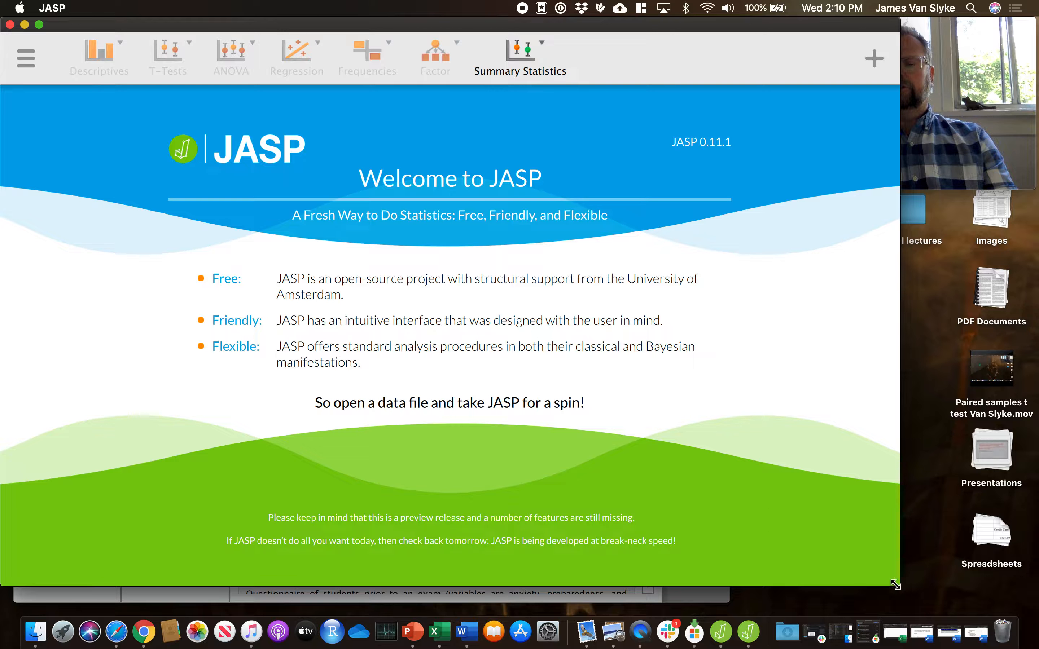
drag(900, 586, 811, 596)
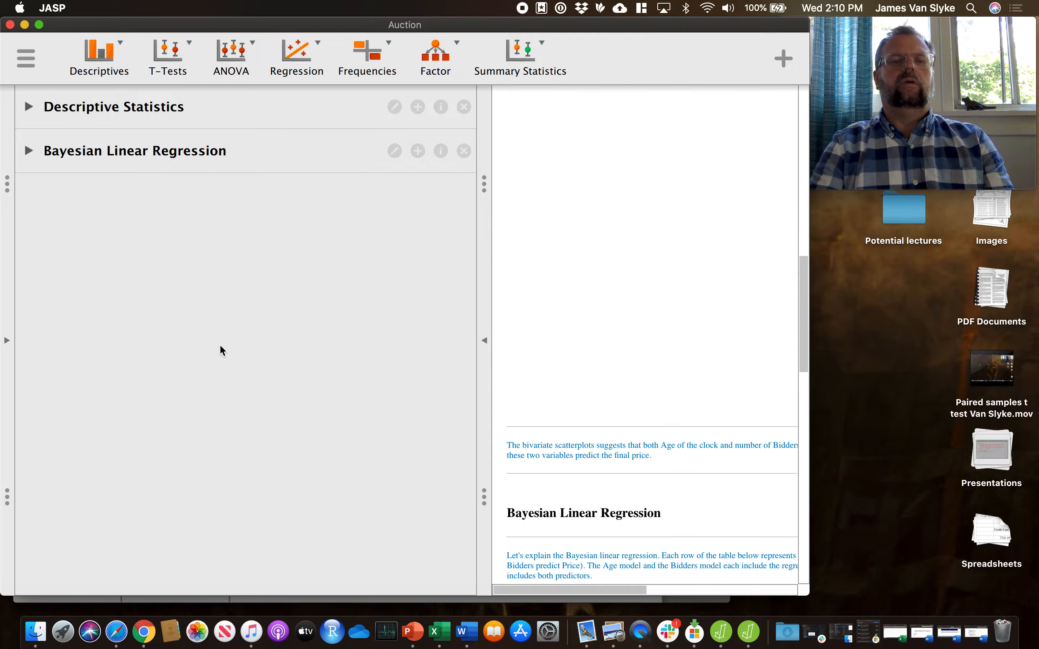
Step: Remove the existing Bayesian Linear Regression and Descriptive Statistics analyses from the Auction file
click(465, 155)
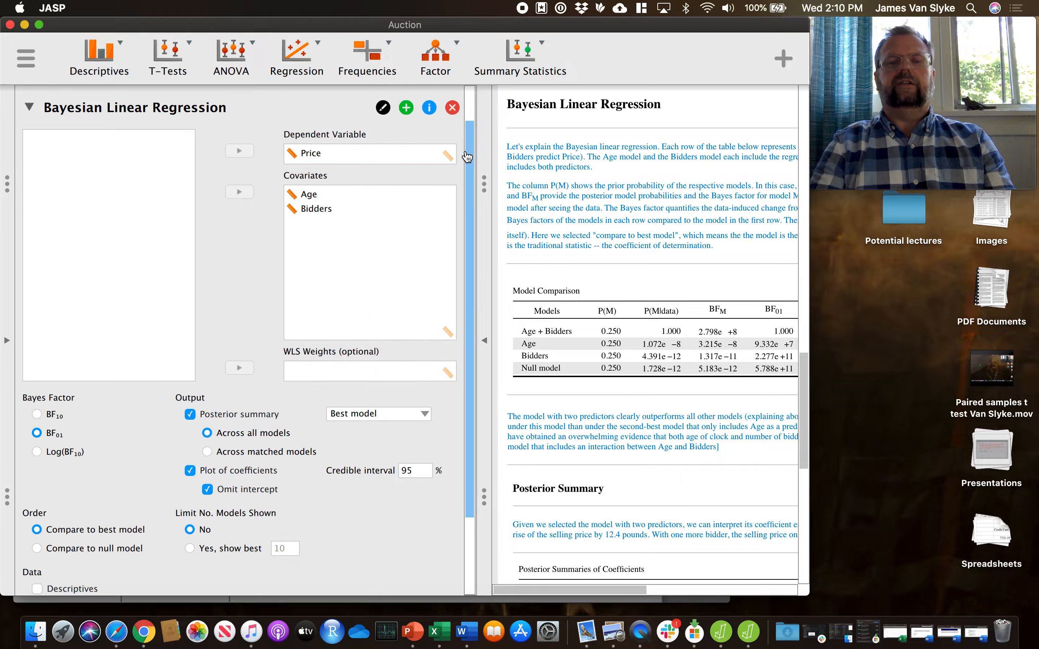
click(453, 111)
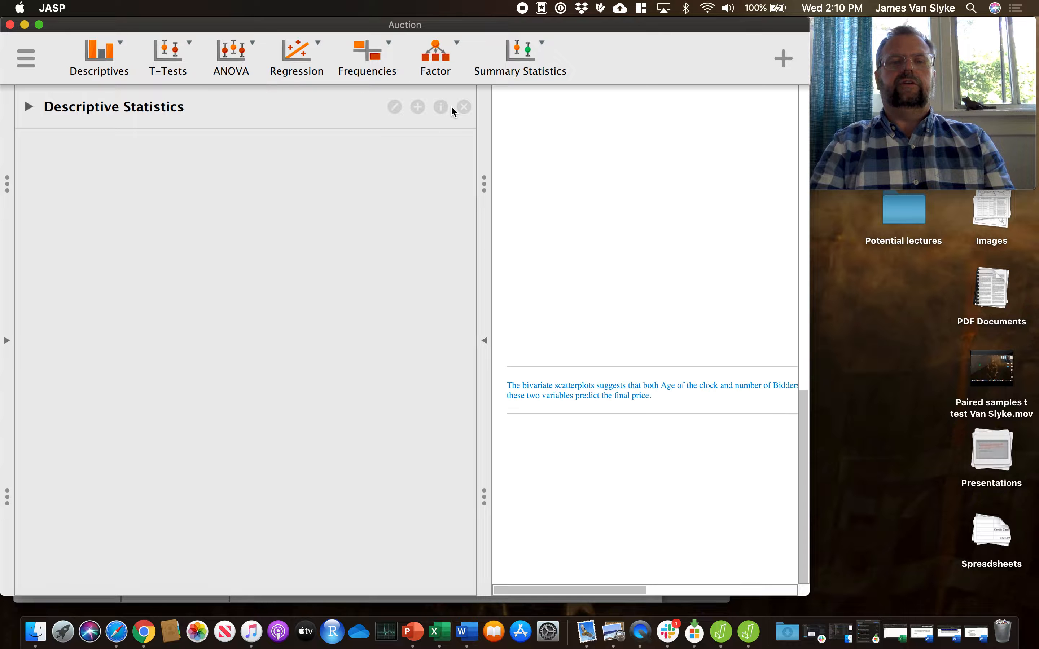
click(467, 113)
click(466, 109)
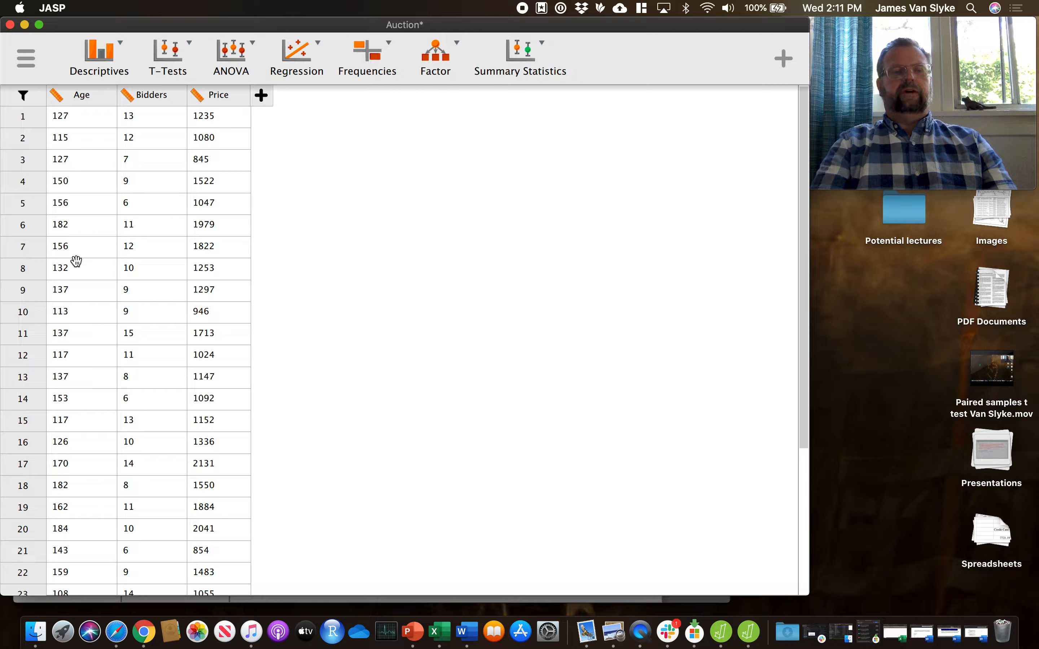
Step: Look through the rows of the Age, Bidders and Price columns in the data table
scroll(77, 261, down, 1)
scroll(77, 261, down, 5)
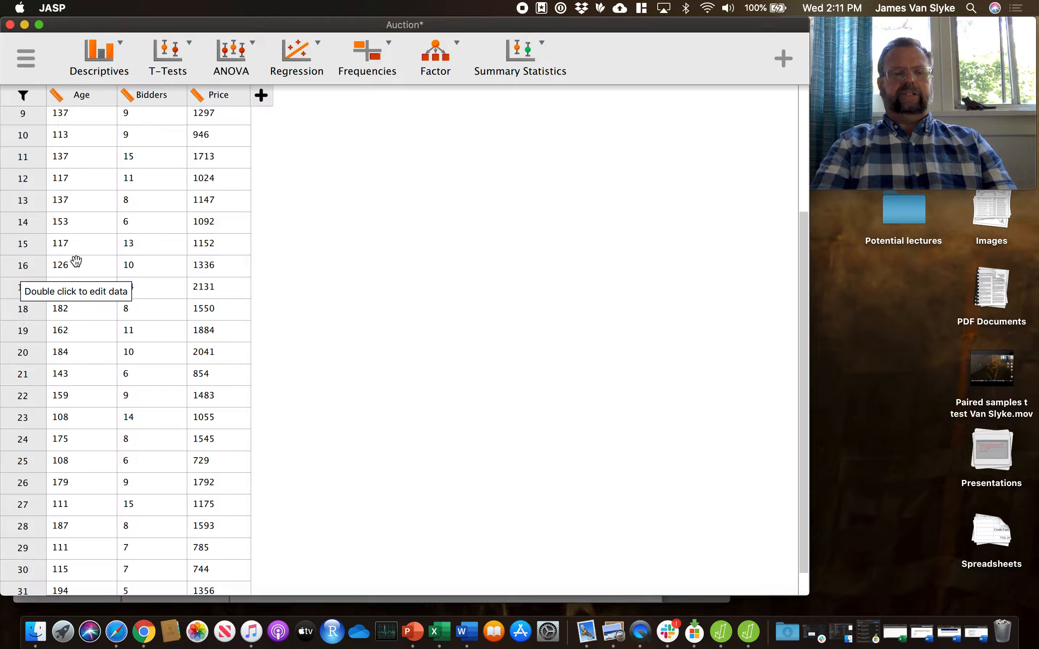
scroll(77, 261, up, 5)
scroll(76, 261, up, 1)
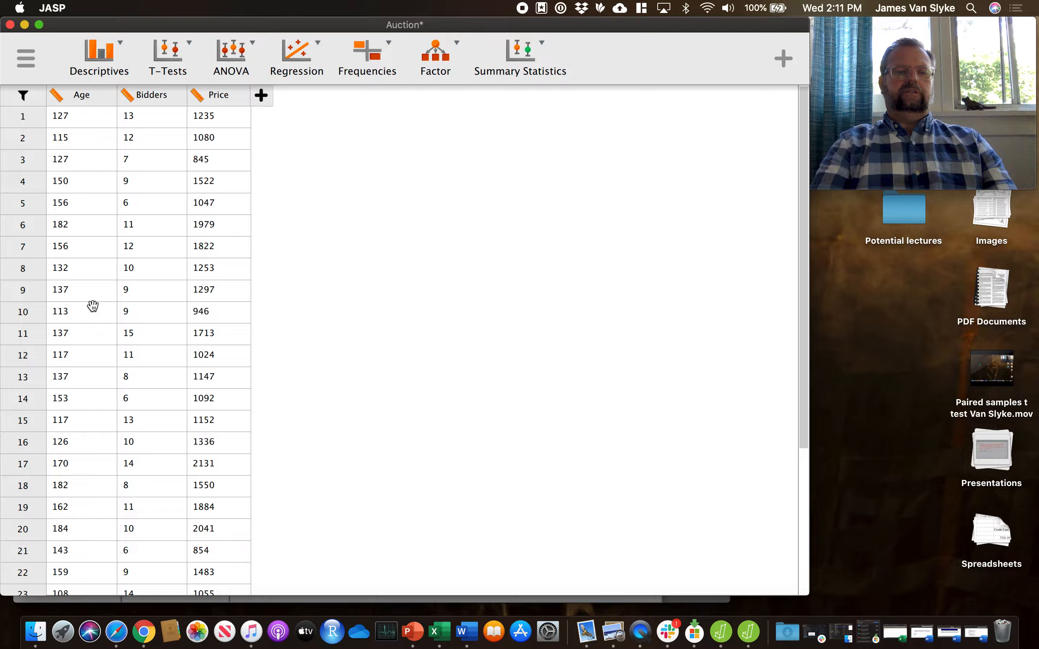
scroll(219, 326, down, 5)
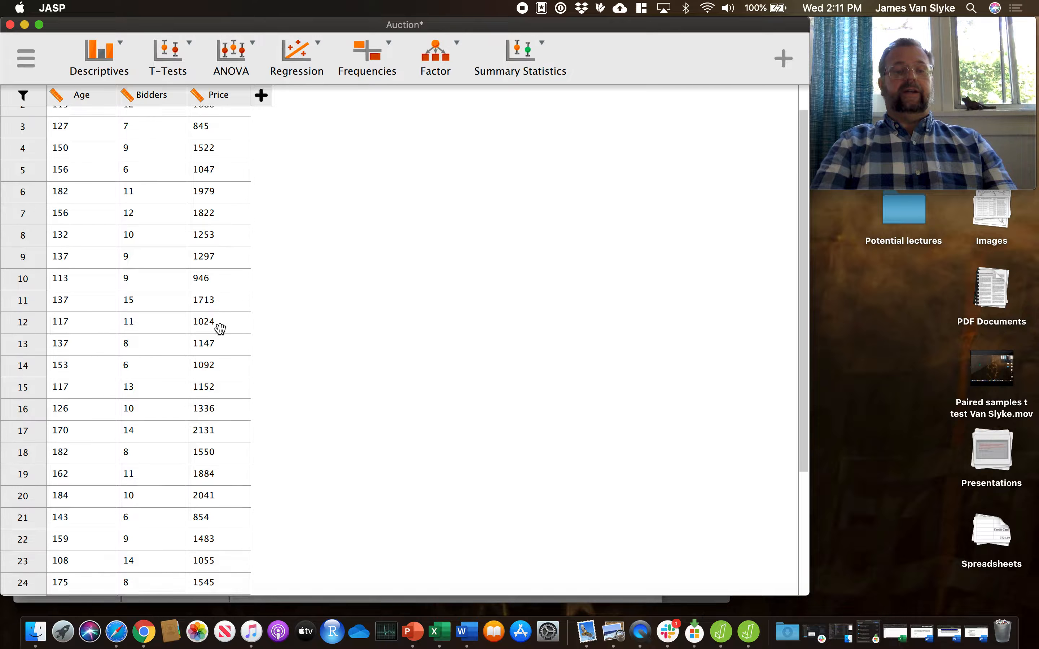
scroll(220, 329, down, 3)
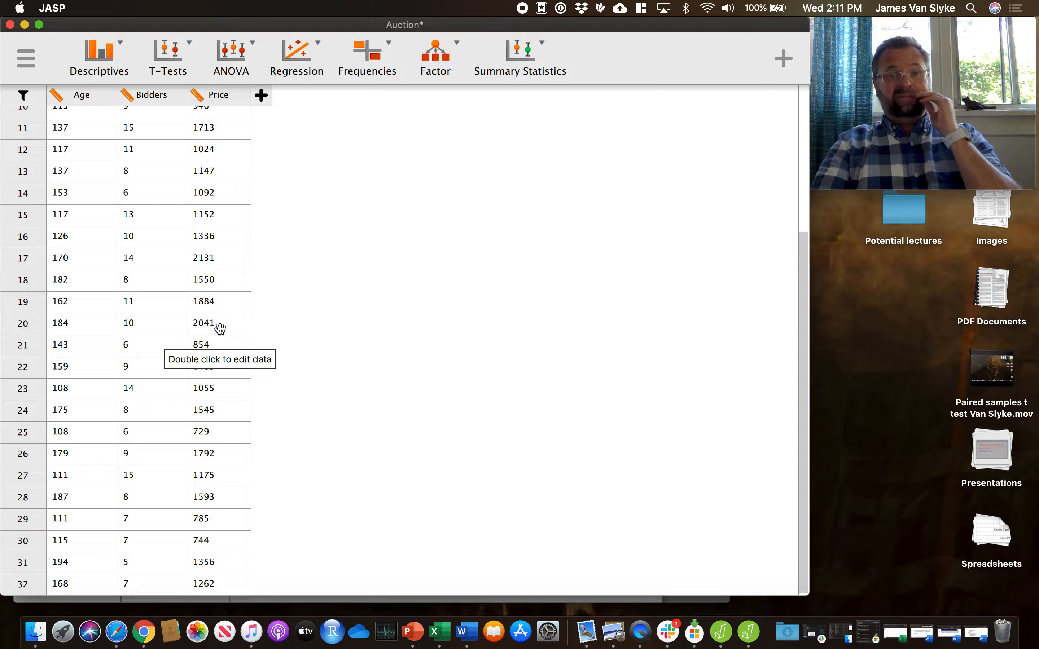
scroll(76, 370, up, 7)
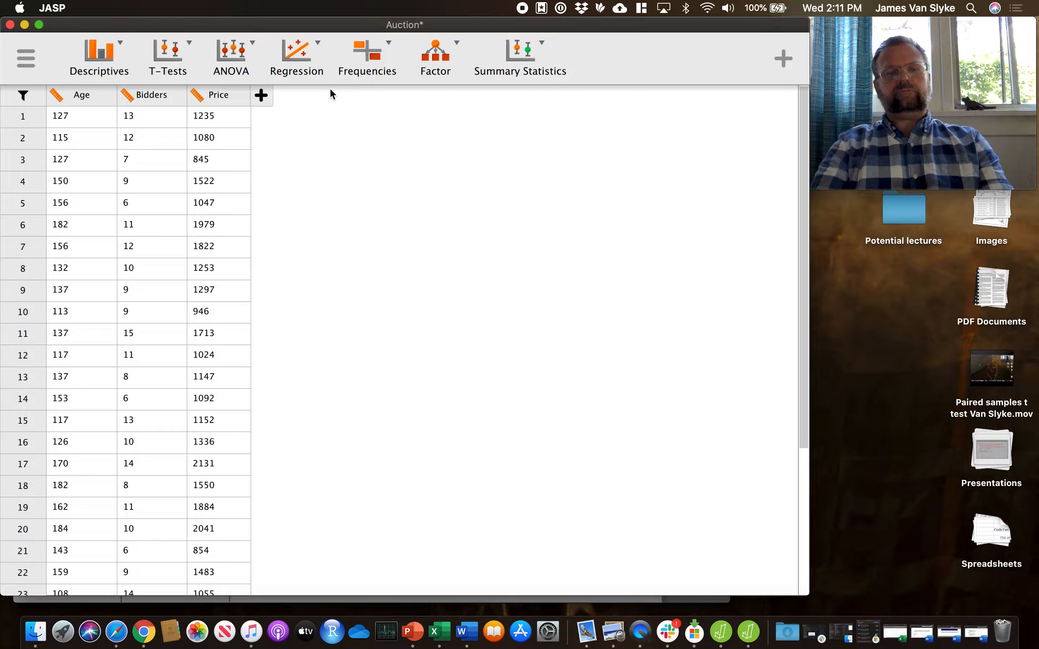
Step: Create a classical Correlation Matrix analysis with Age and Price as its variables
click(323, 47)
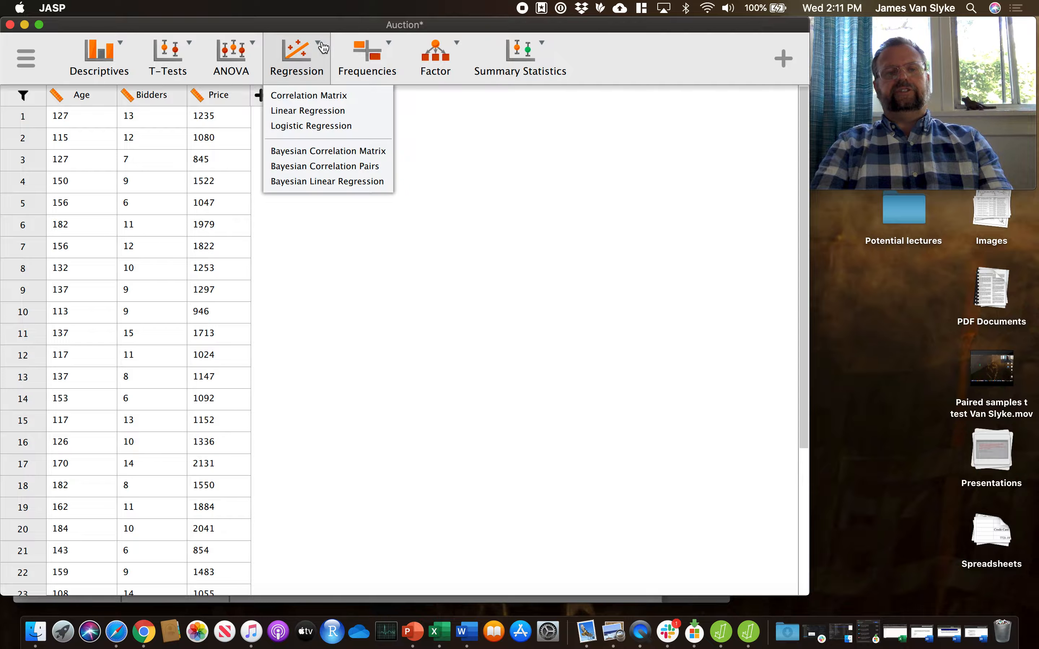
click(302, 99)
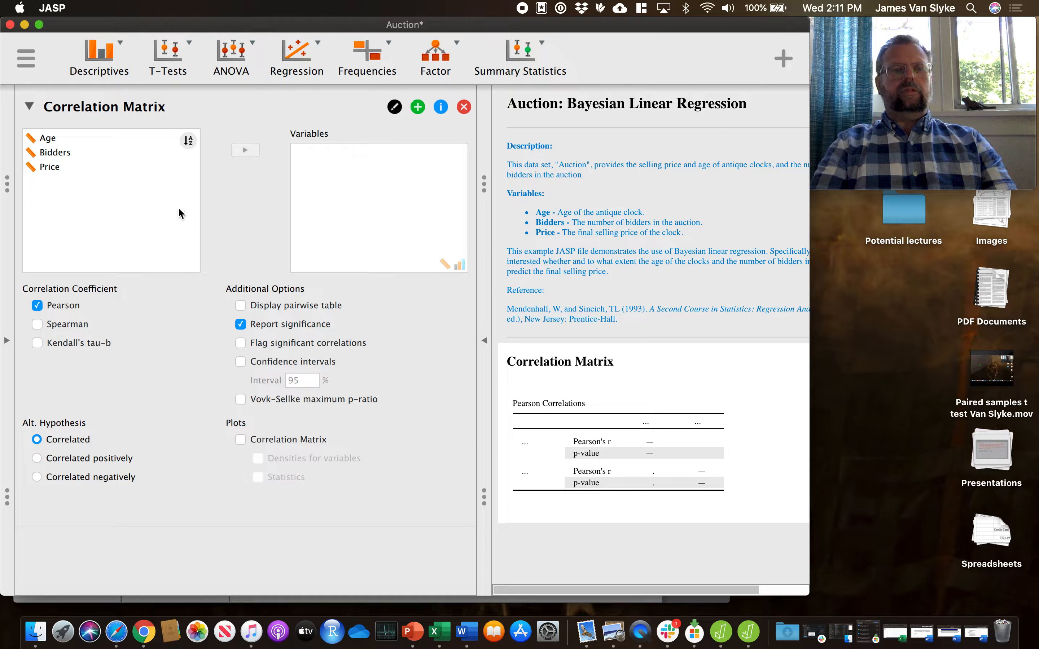
click(93, 153)
click(47, 140)
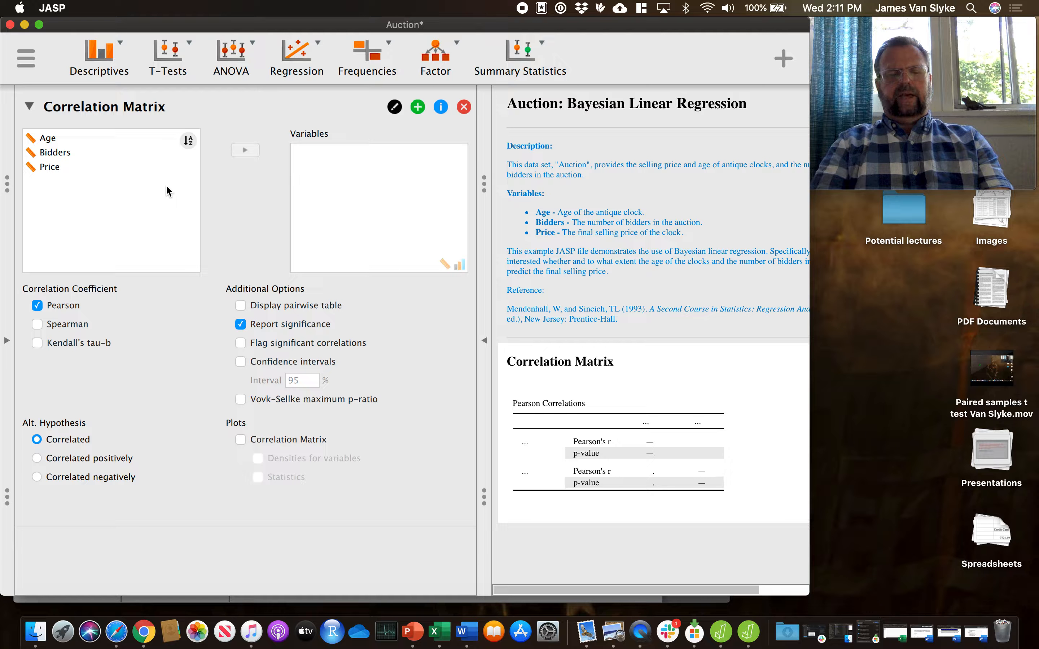
click(70, 141)
click(235, 156)
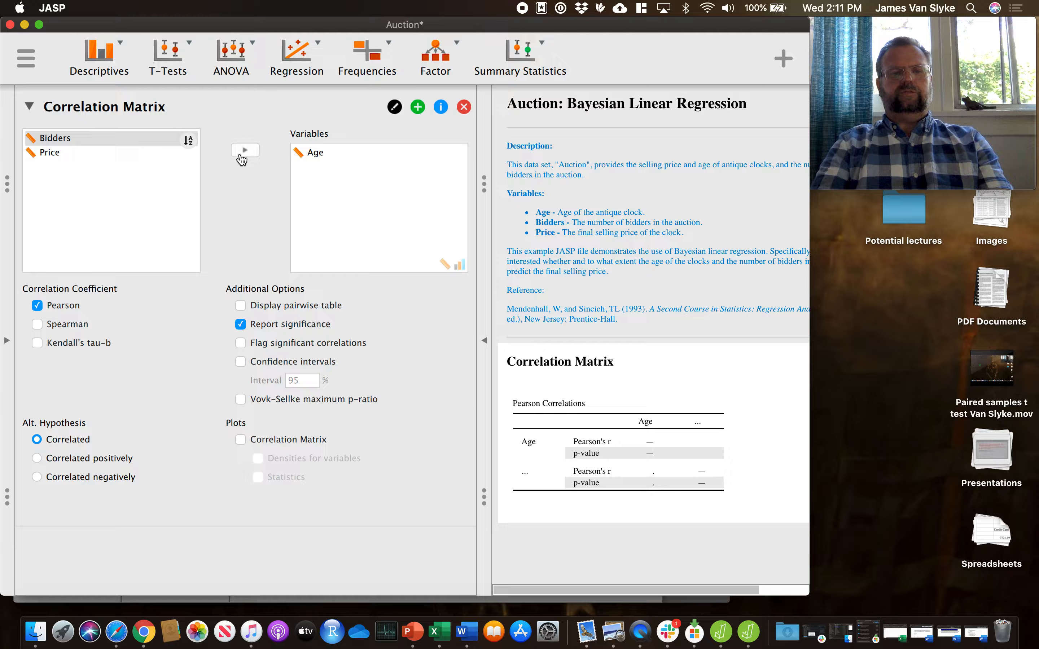
click(52, 157)
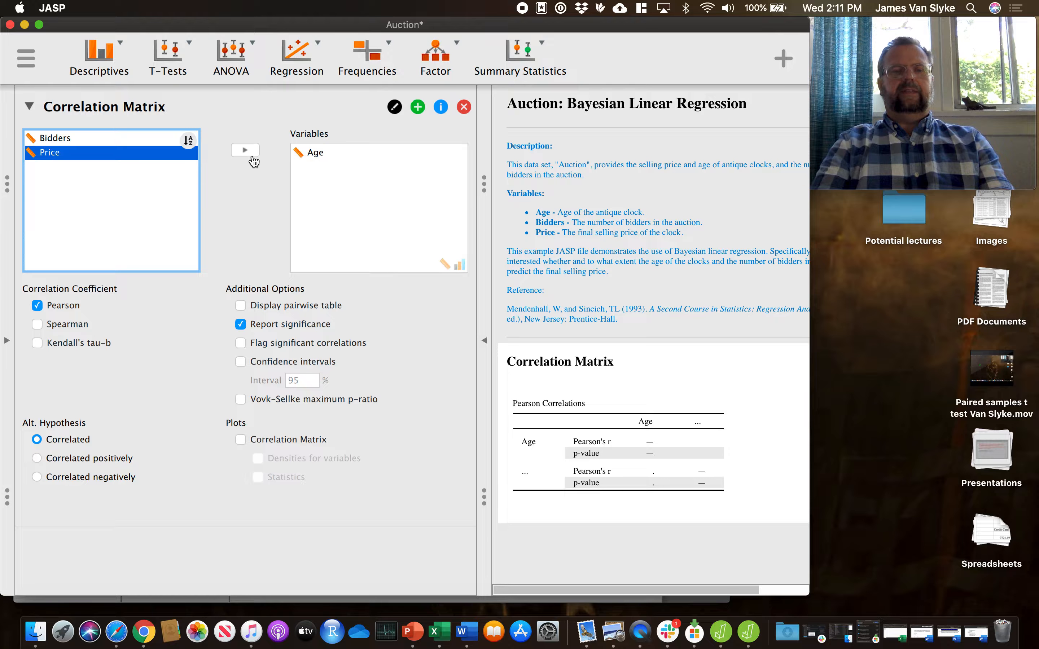
click(245, 151)
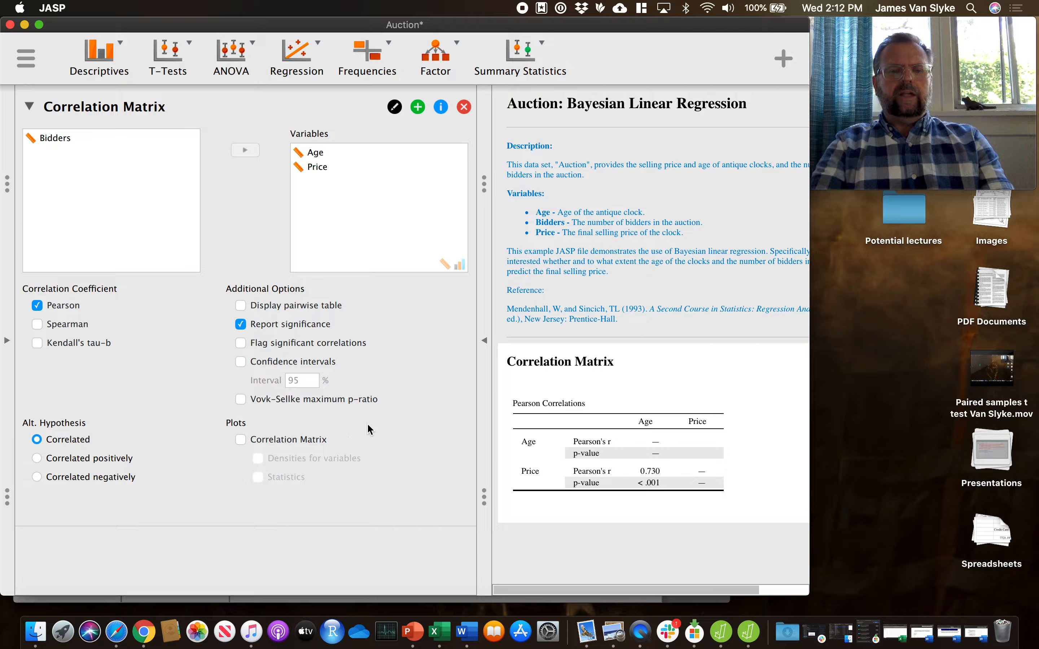
Step: Add 95% confidence intervals and significance flags to the correlation table, and include a correlation matrix plot with statistics
click(241, 362)
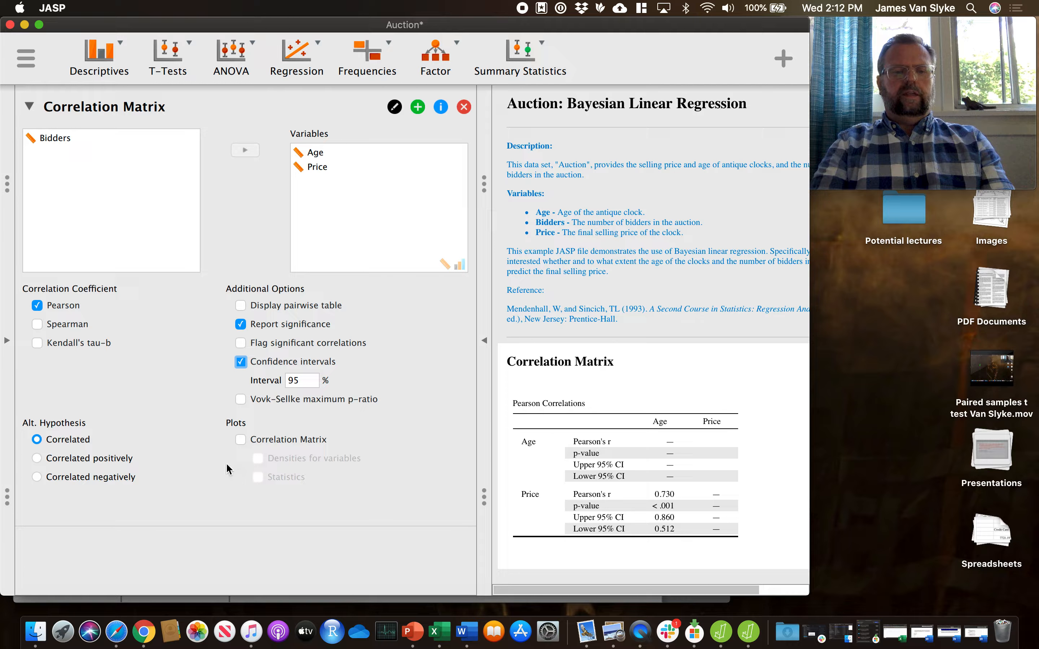
click(240, 343)
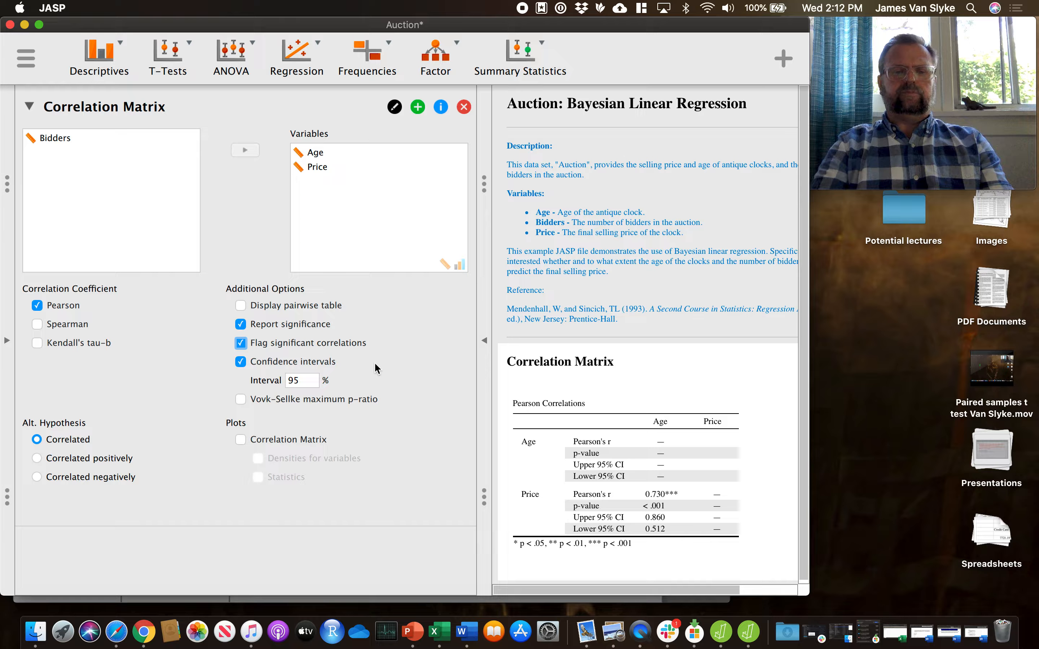
click(242, 443)
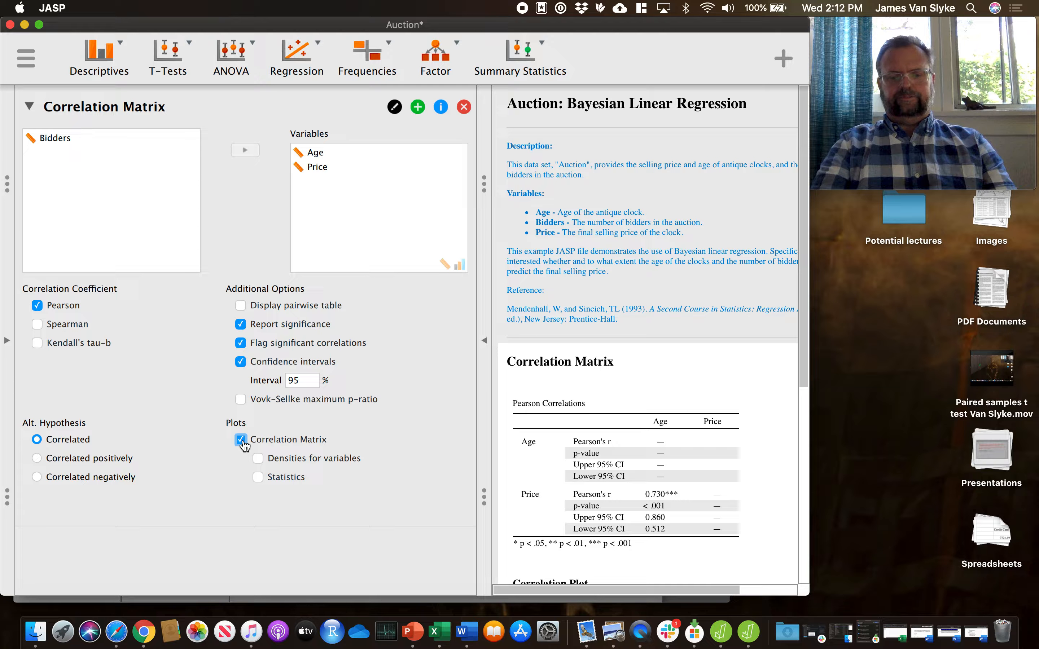
click(258, 478)
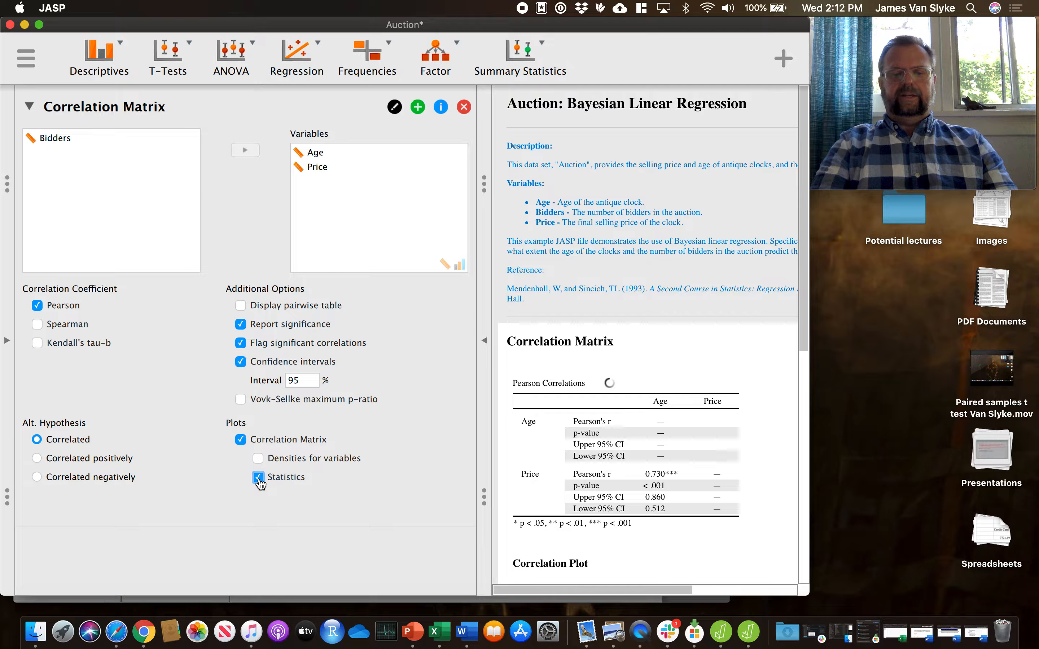
Step: Examine the Pearson correlation table and the correlation plot of Age and Price, including the scatterplot and its statistics
scroll(700, 434, down, 5)
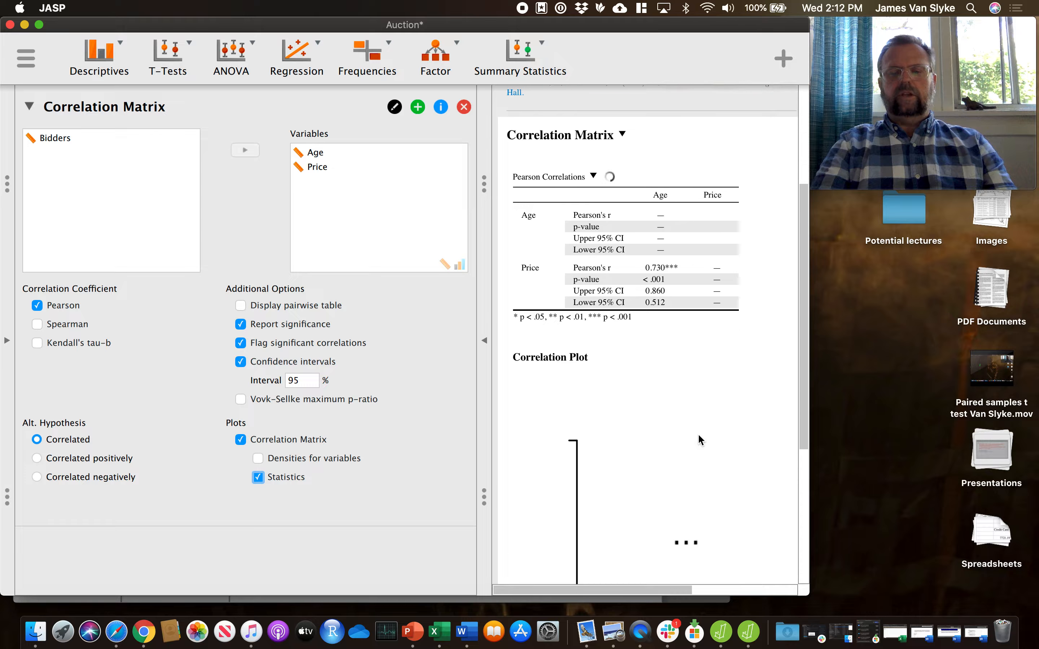
scroll(697, 434, down, 5)
scroll(698, 433, right, 5)
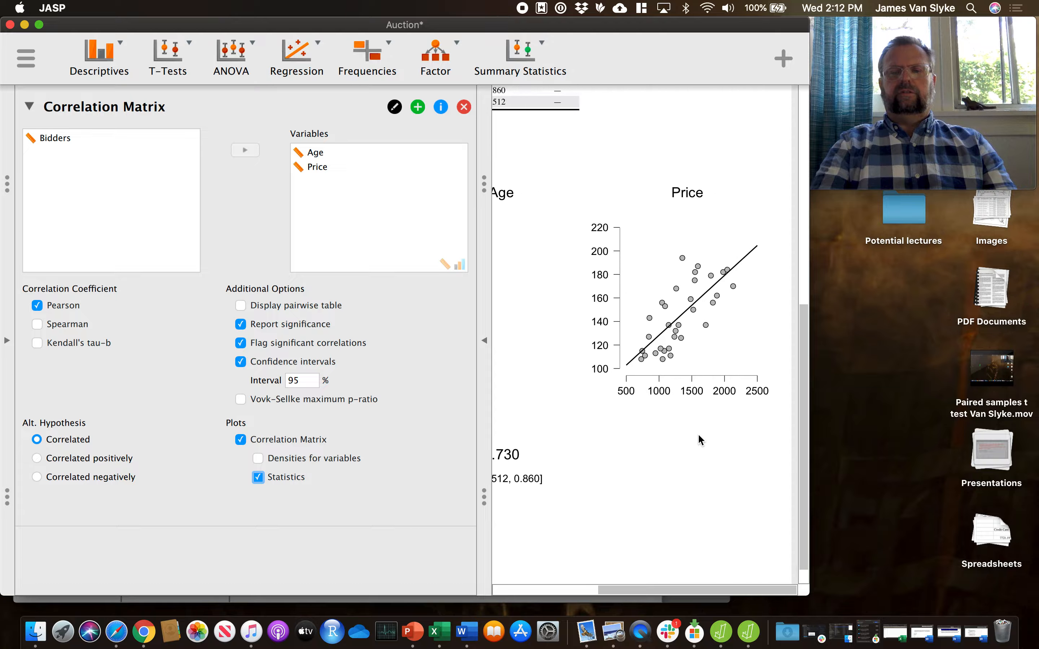
scroll(698, 434, left, 5)
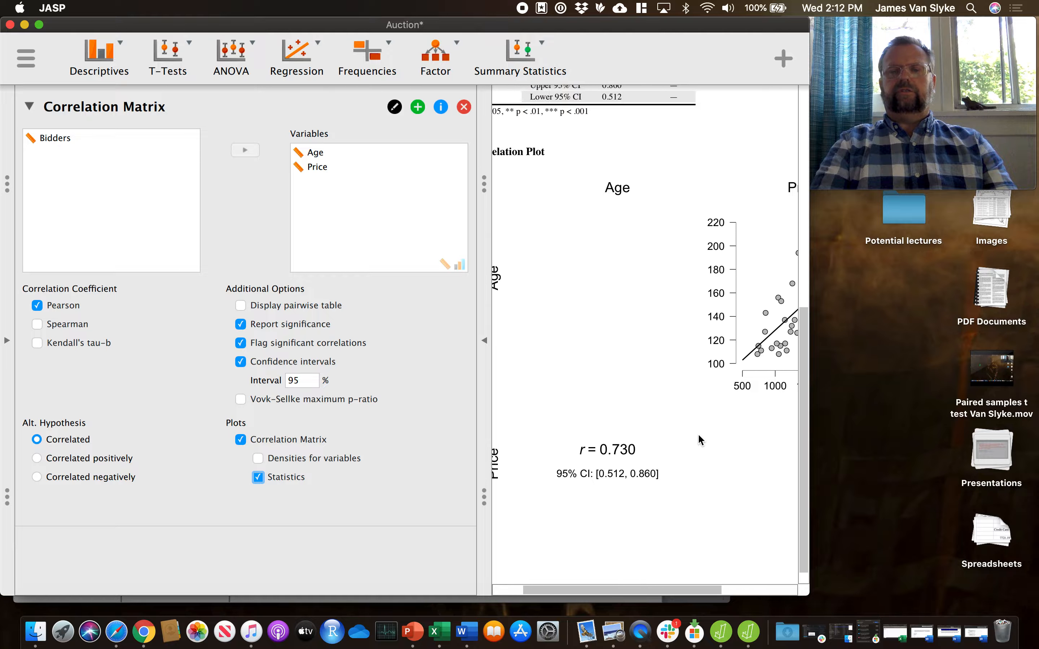
scroll(698, 434, up, 2)
scroll(698, 433, right, 5)
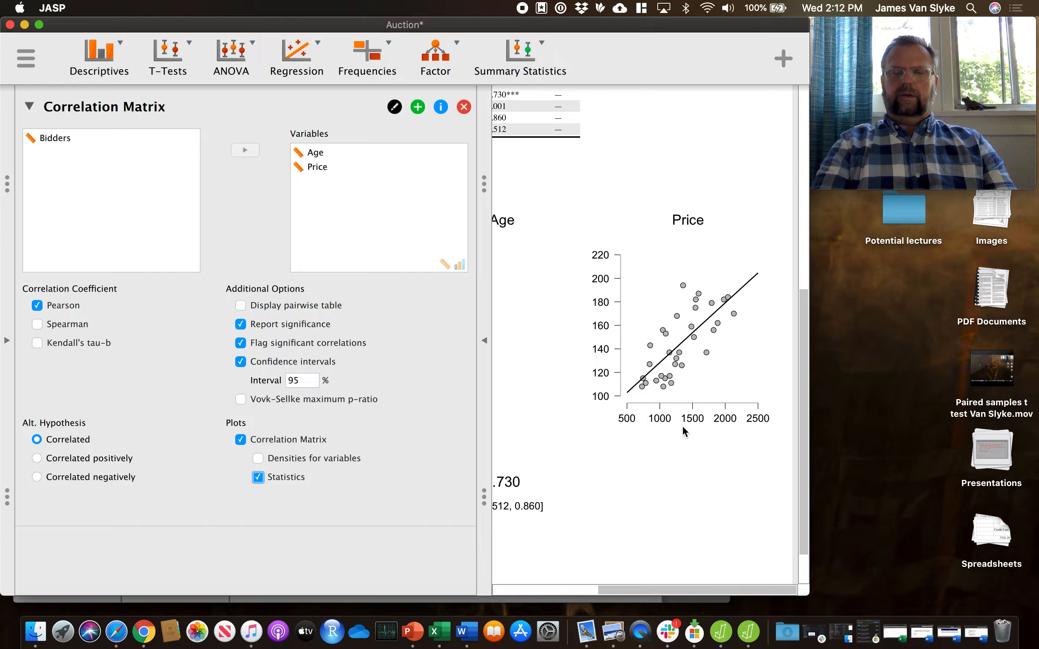
scroll(694, 439, left, 5)
scroll(693, 439, up, 1)
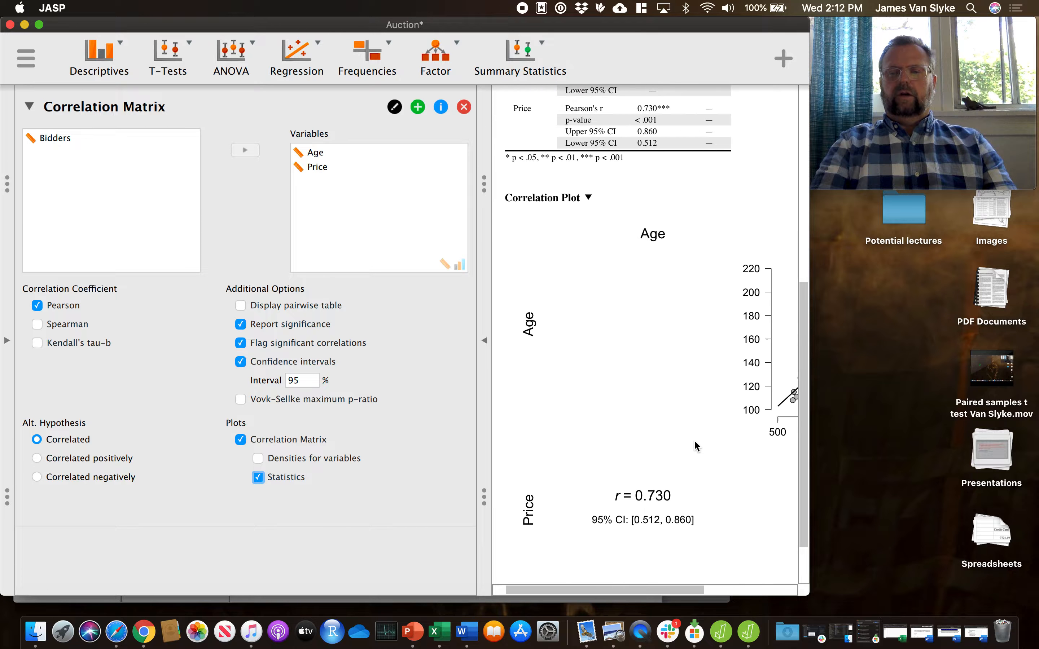
scroll(694, 439, right, 5)
scroll(693, 440, down, 1)
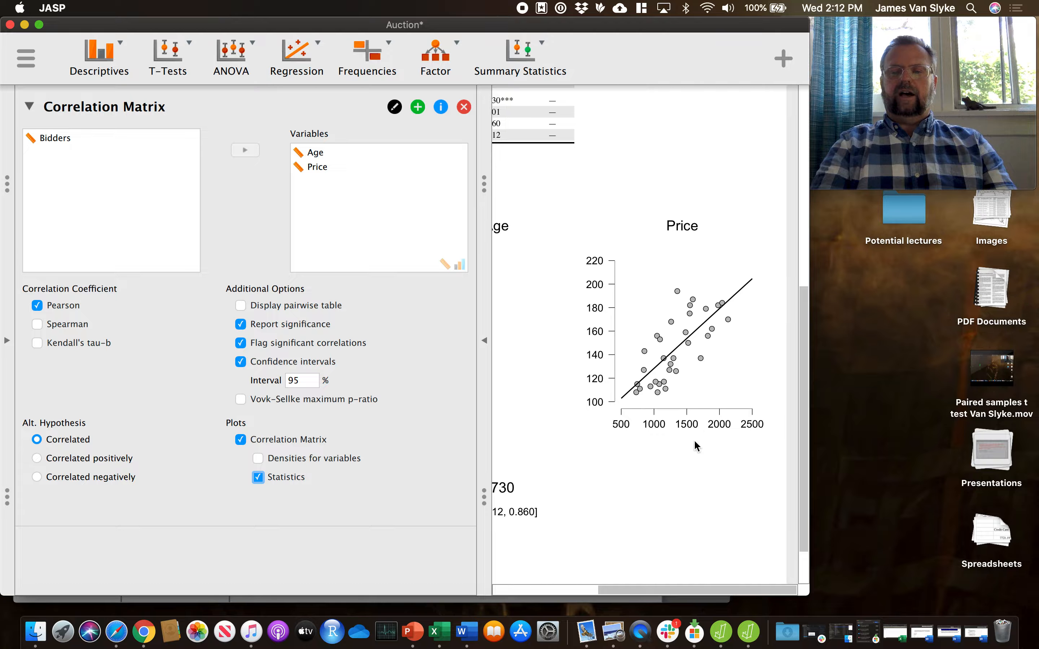
scroll(693, 439, left, 2)
scroll(693, 439, left, 5)
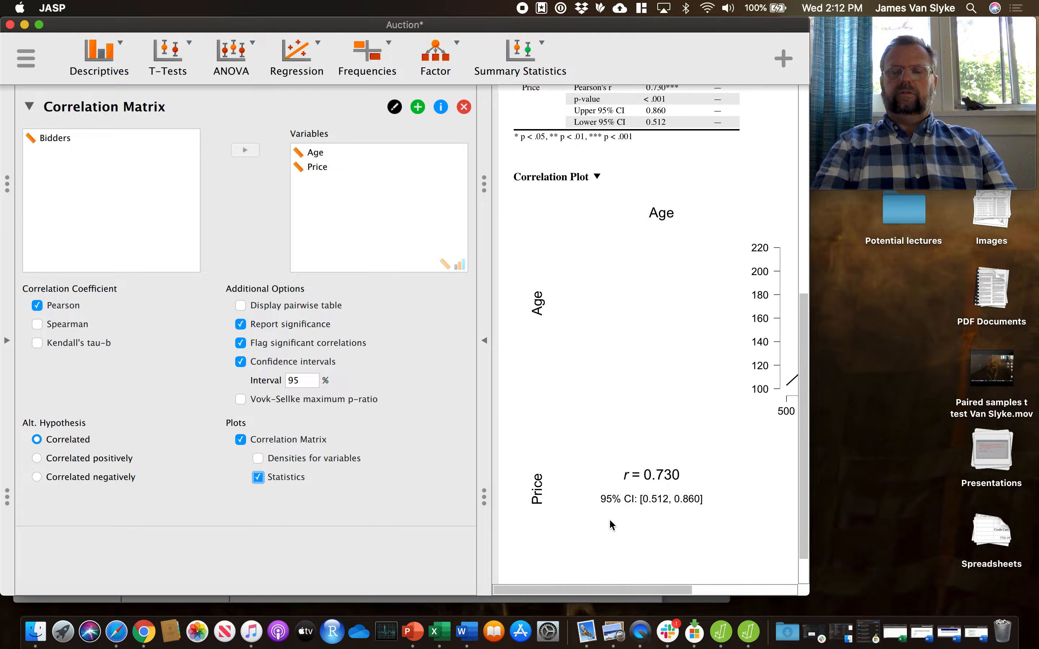
scroll(681, 489, down, 2)
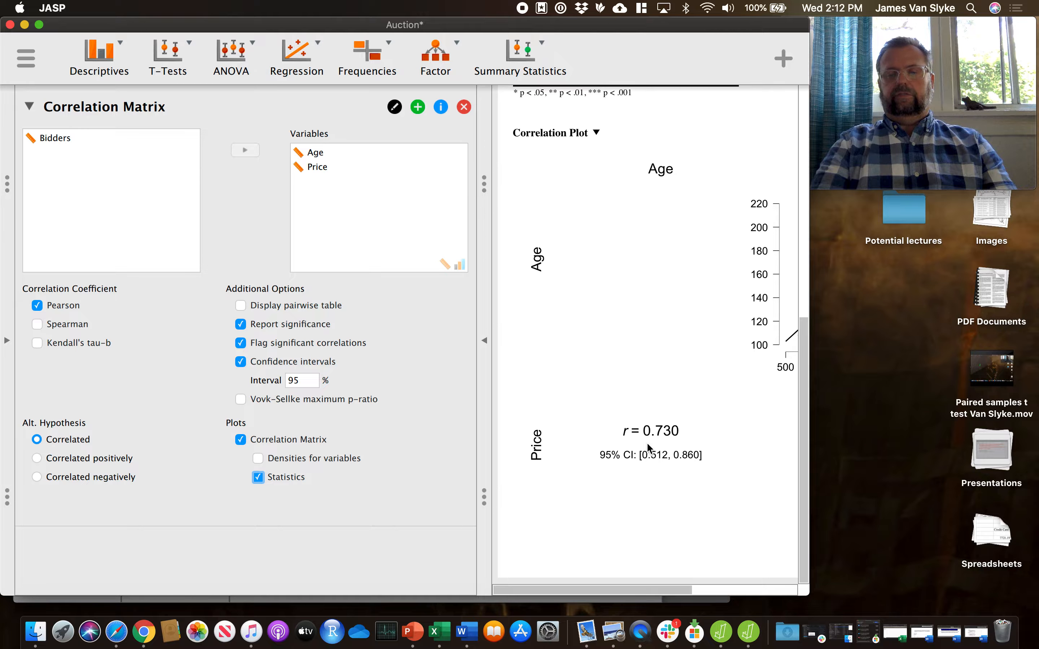
scroll(647, 442, up, 5)
scroll(647, 442, right, 2)
scroll(647, 444, up, 3)
scroll(647, 444, left, 2)
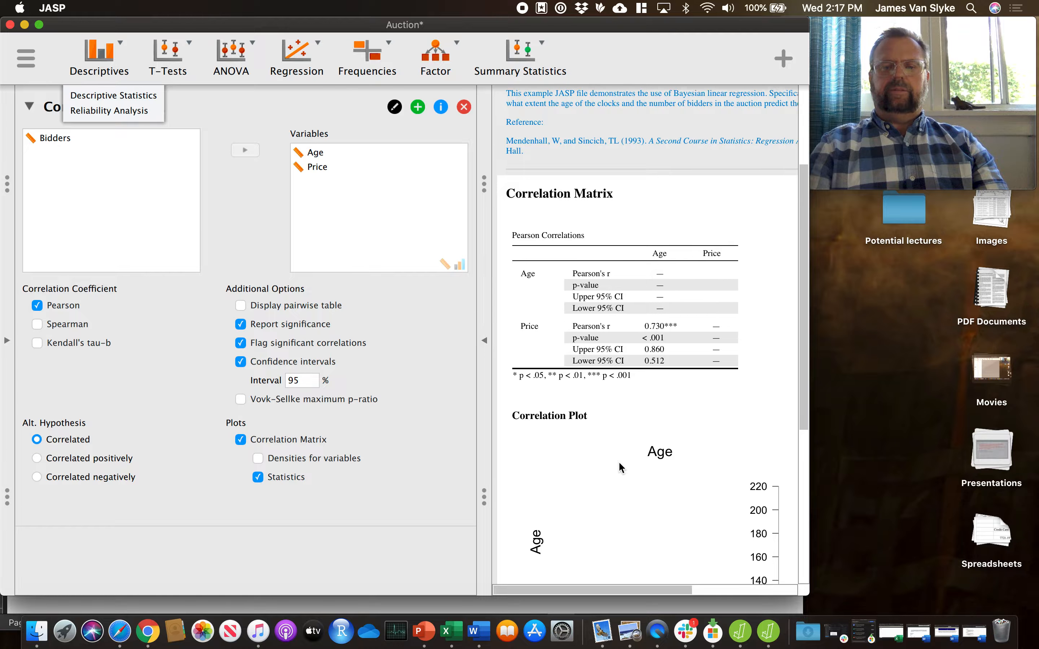
scroll(619, 461, down, 3)
scroll(619, 461, up, 2)
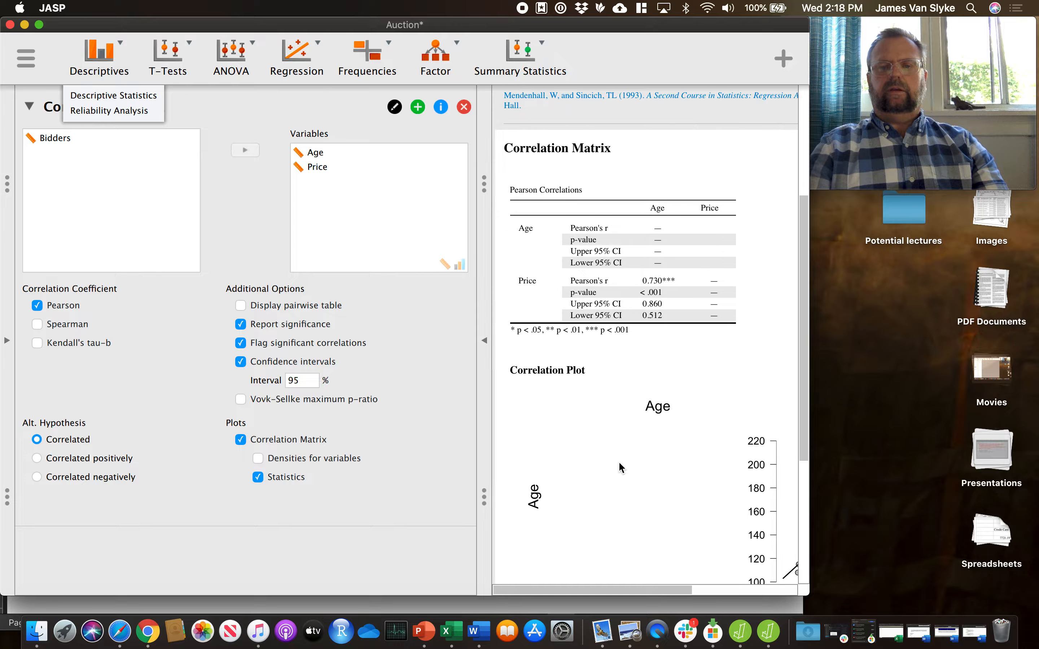
Step: Copy the entire Correlation Matrix output to the clipboard and switch to the blank Word document
click(605, 185)
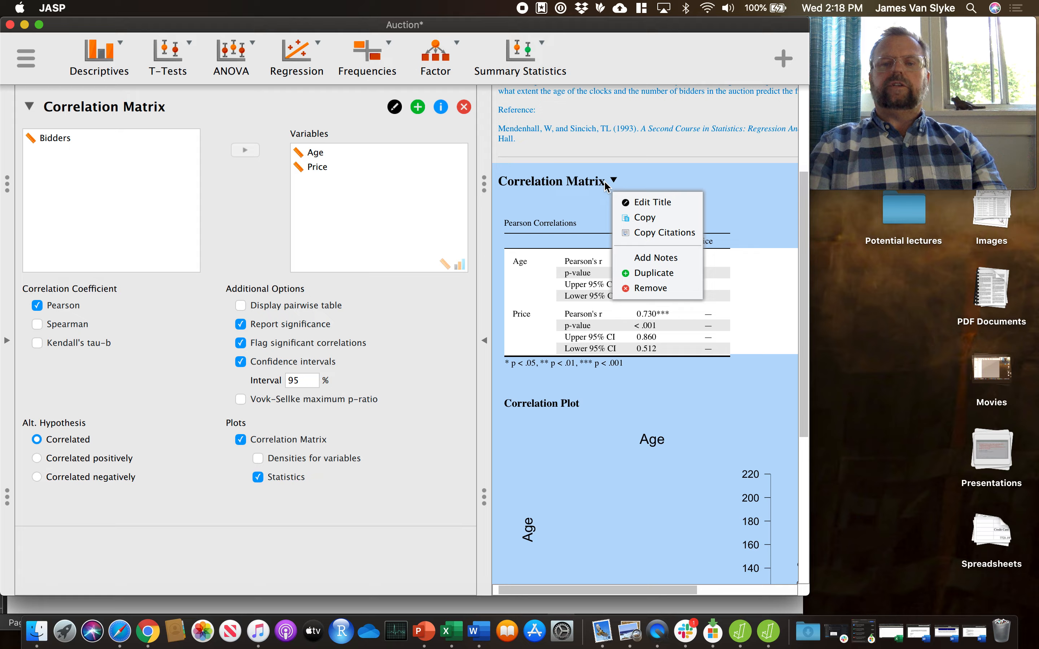
click(619, 219)
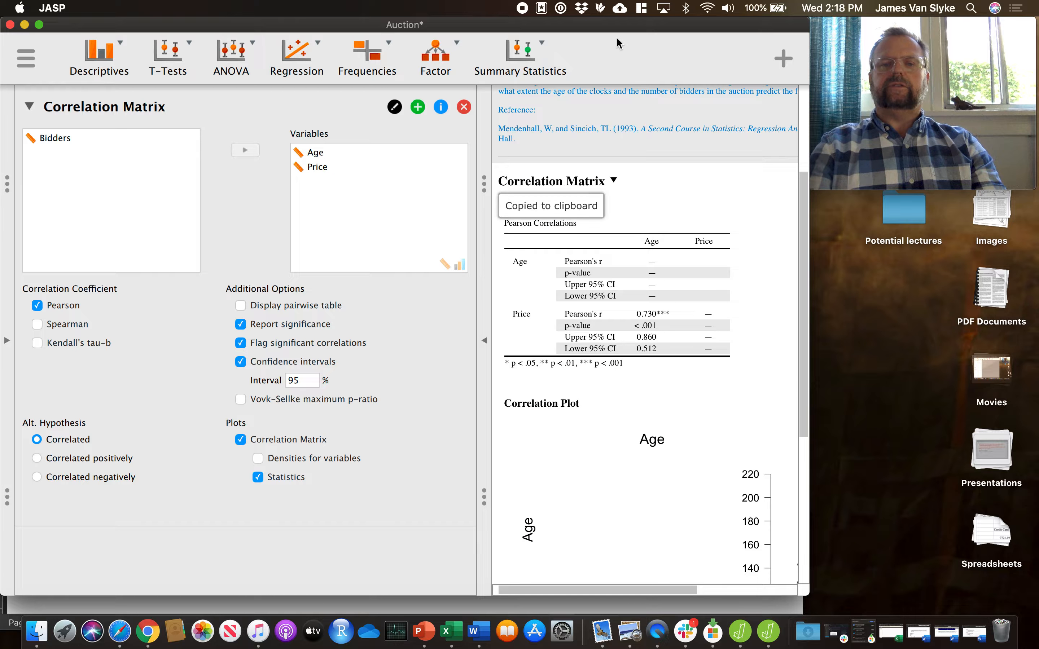
drag(603, 31, 603, 109)
click(551, 46)
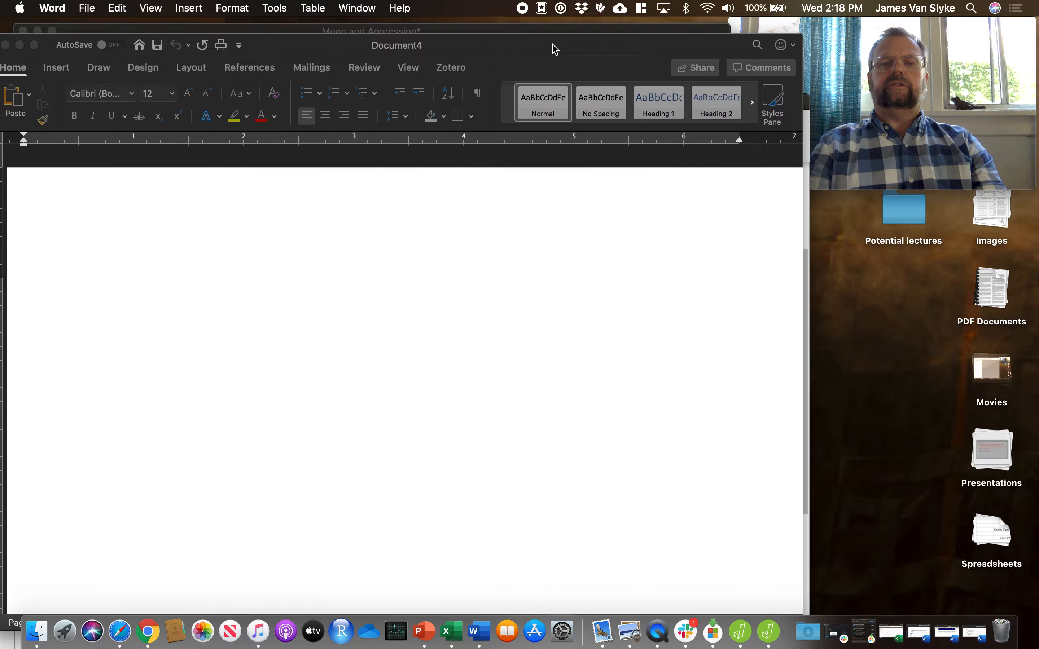
Step: Paste the copied correlation results into the blank document, granting Word access to the image file _1.png
right_click(38, 283)
click(99, 322)
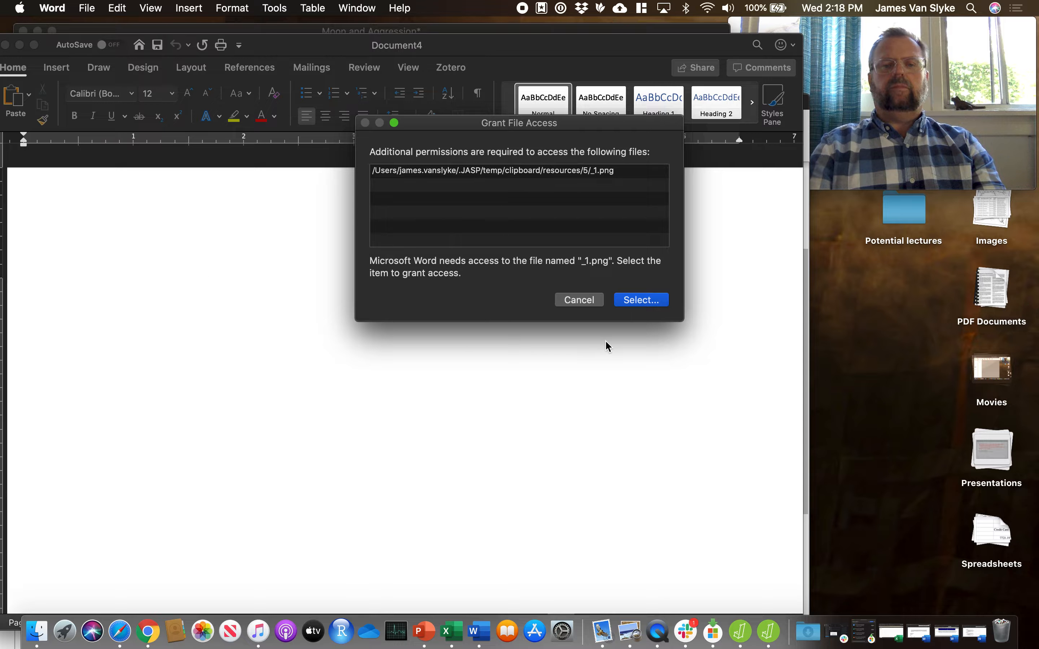
click(637, 302)
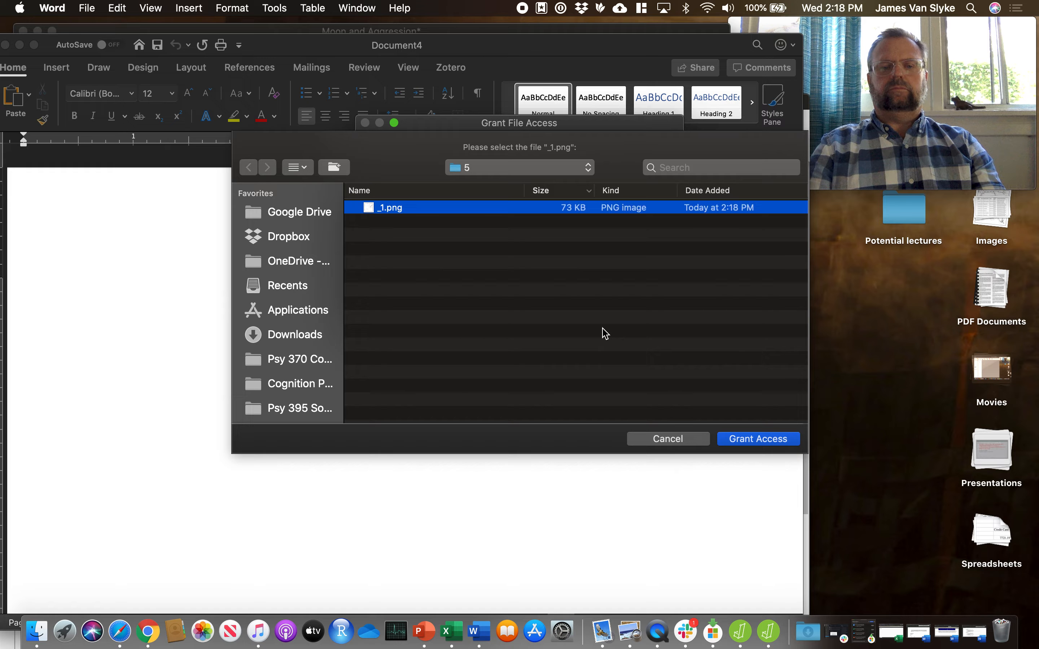
click(752, 440)
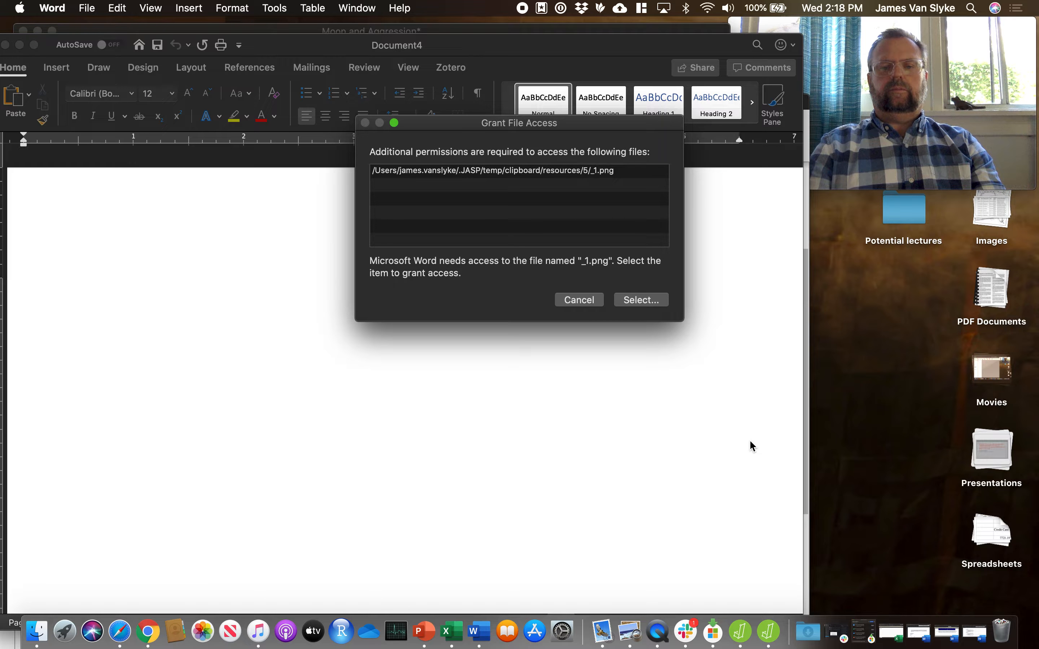
Step: Insert an empty line above the Correlation Matrix heading at the start of the document
scroll(348, 387, down, 2)
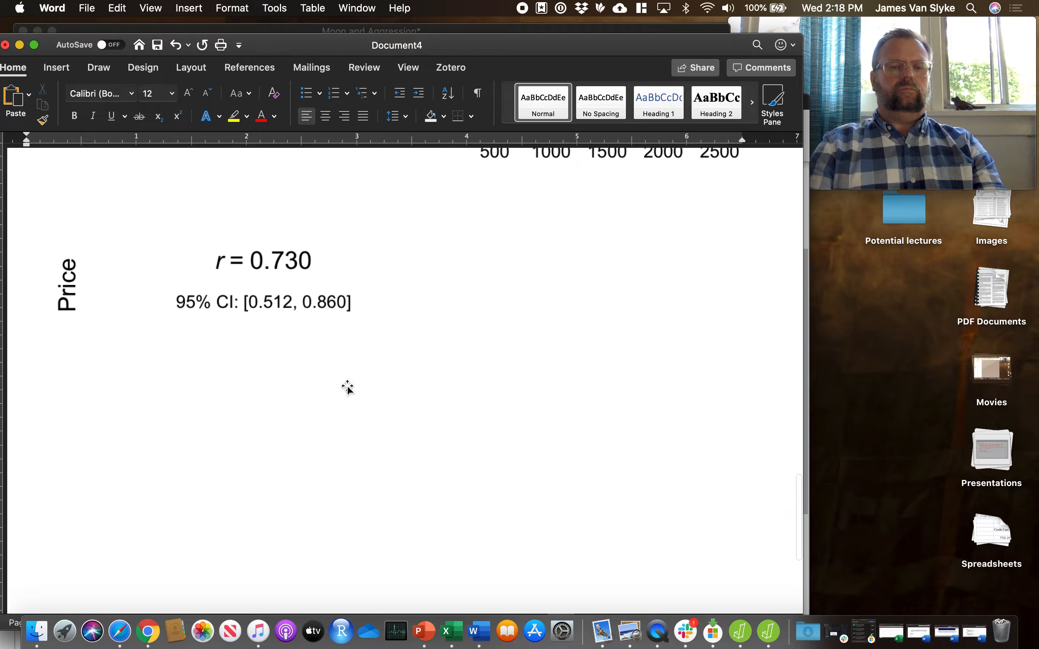
scroll(347, 388, up, 5)
scroll(348, 388, up, 15)
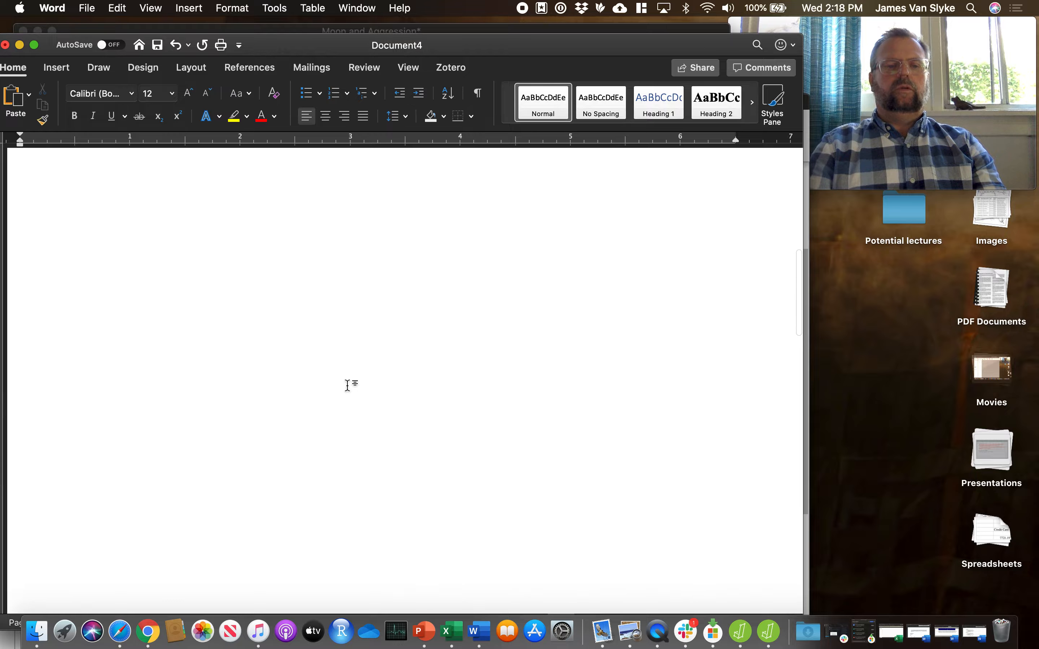
scroll(348, 386, down, 1)
click(23, 295)
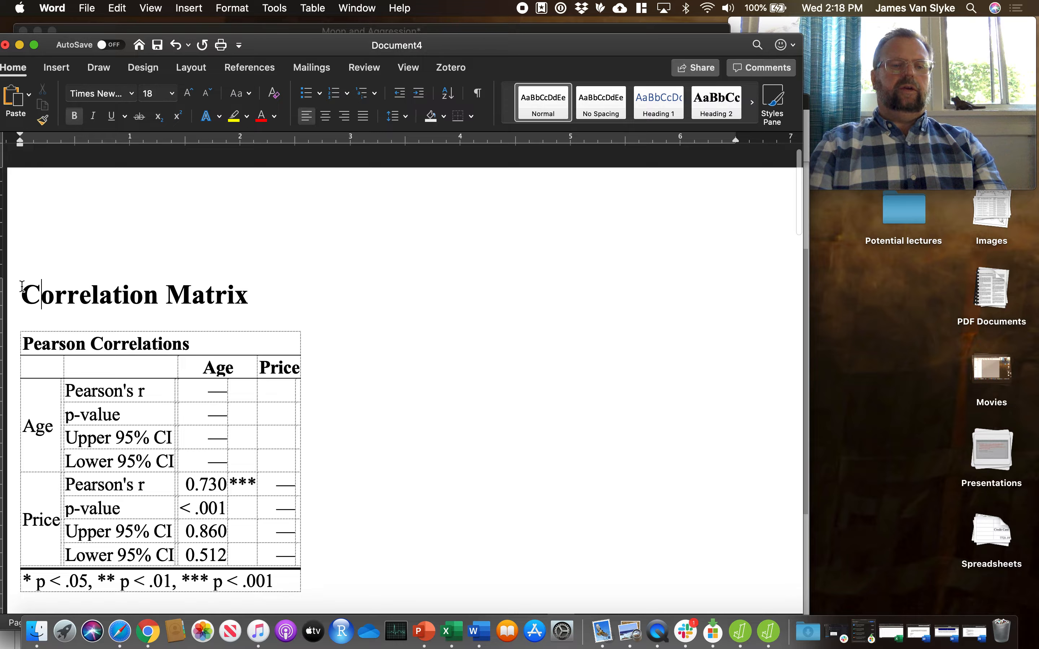
key(Return)
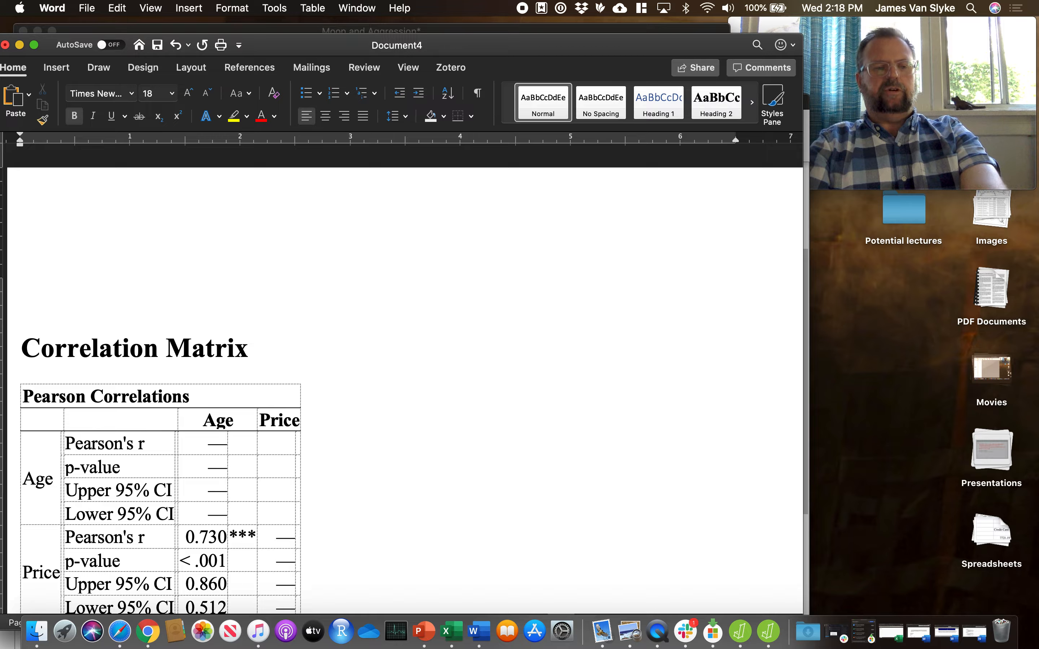
text(The)
key(BackSpace)
key(BackSpace)
key(BackSpace)
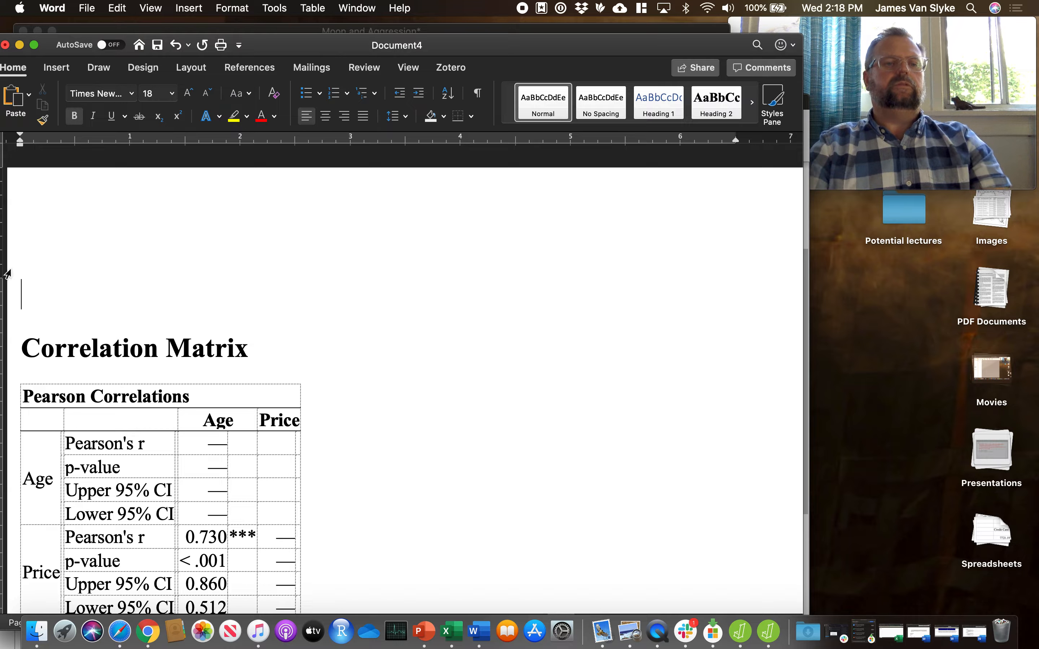
Step: Set the text format of the empty line above the heading to 12 pt without bold
click(172, 103)
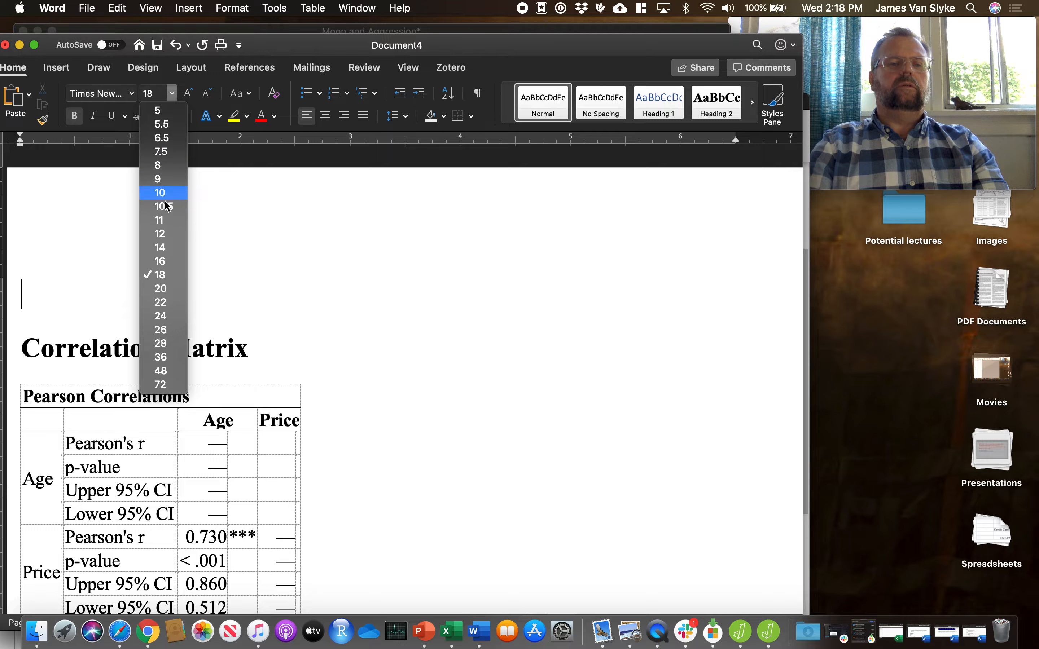
click(148, 212)
click(75, 120)
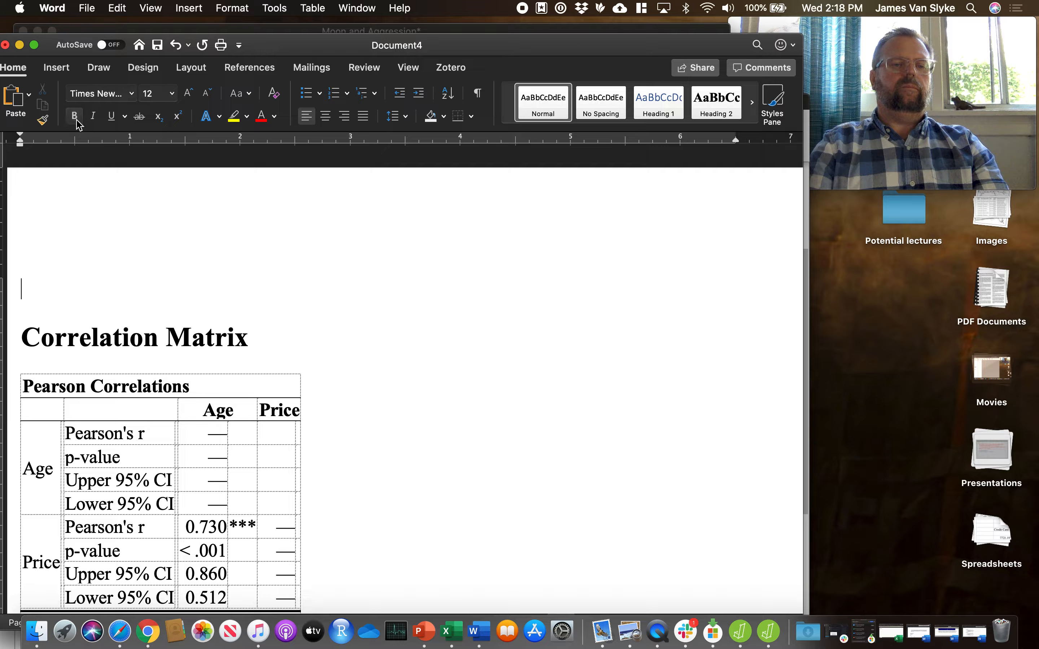
Step: Begin the write-up above the heading with "There was a significant correlation between the"
text(Ther)
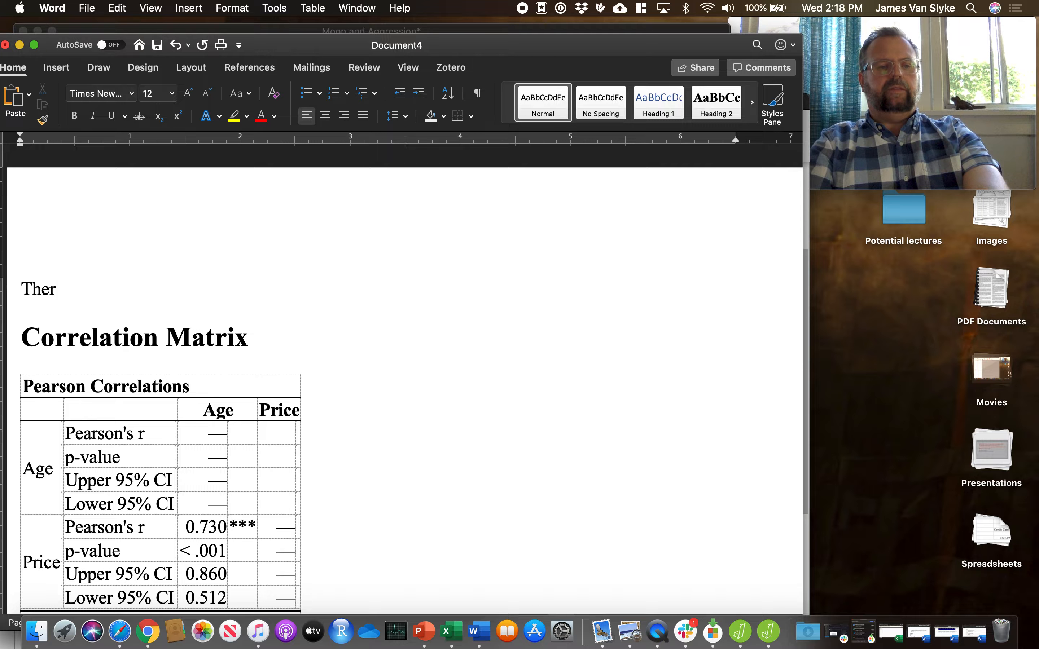
text(e was a si)
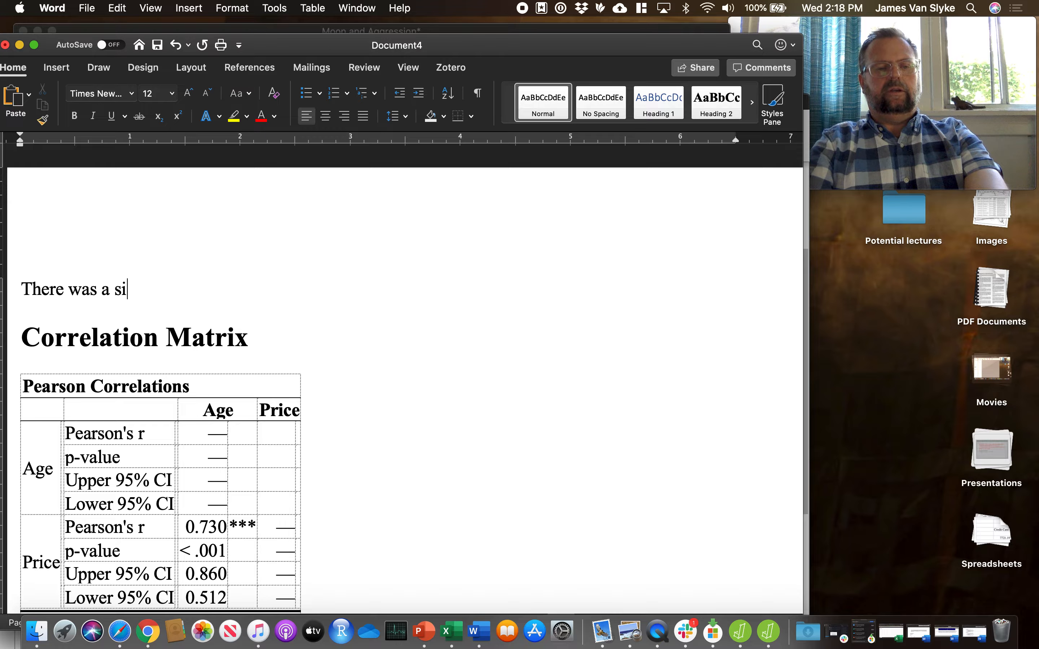
text(gnfic)
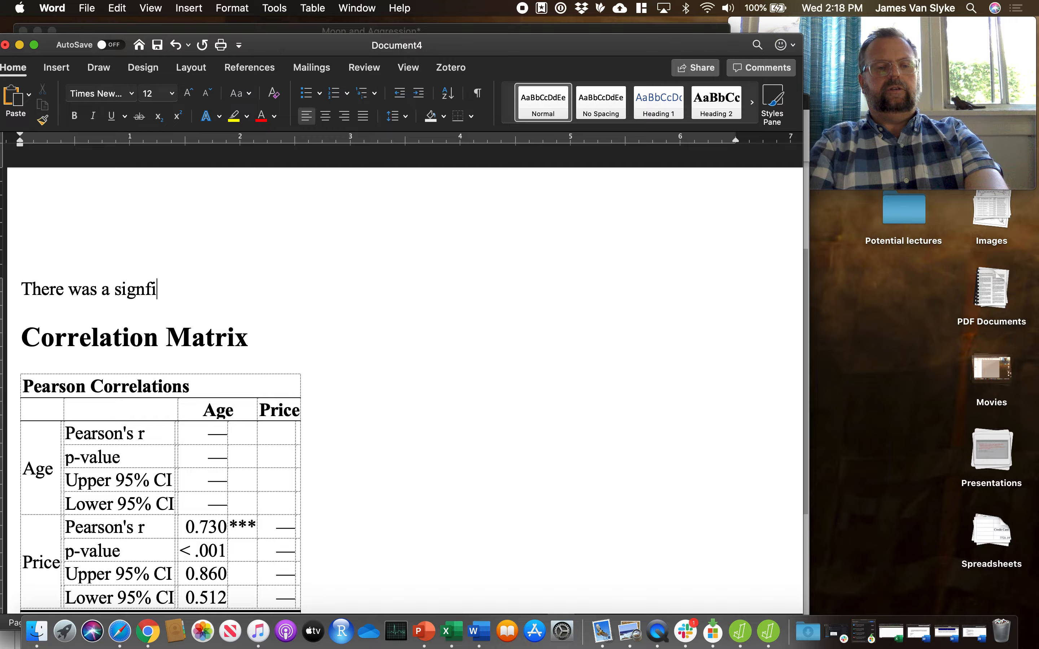
key(BackSpace)
key(BackSpace)
text(ificant )
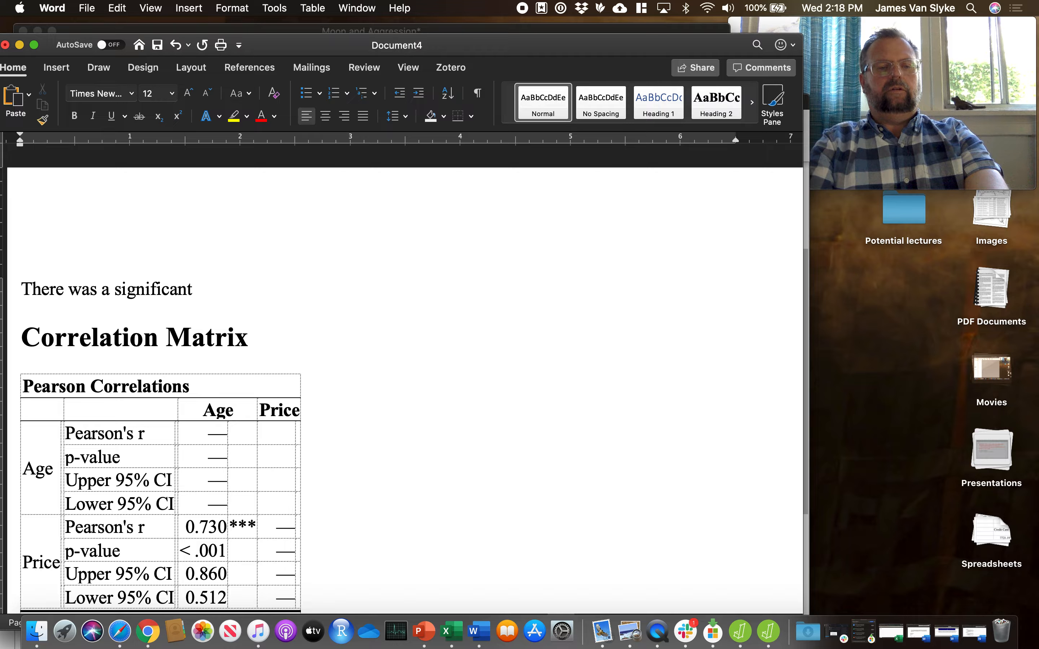
text(correlation be)
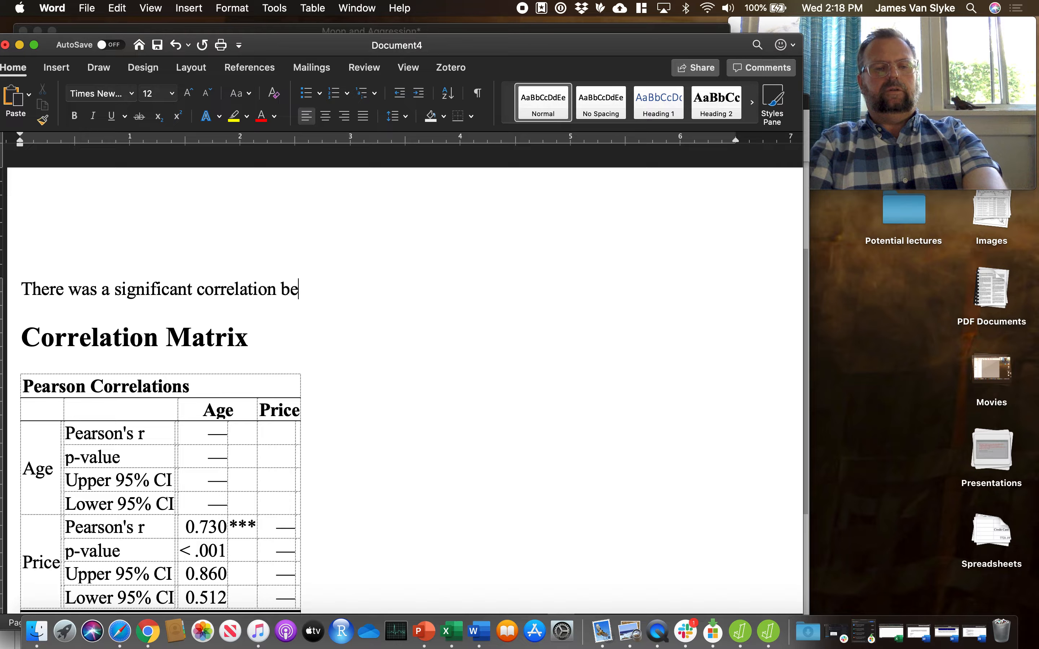
text(tween the )
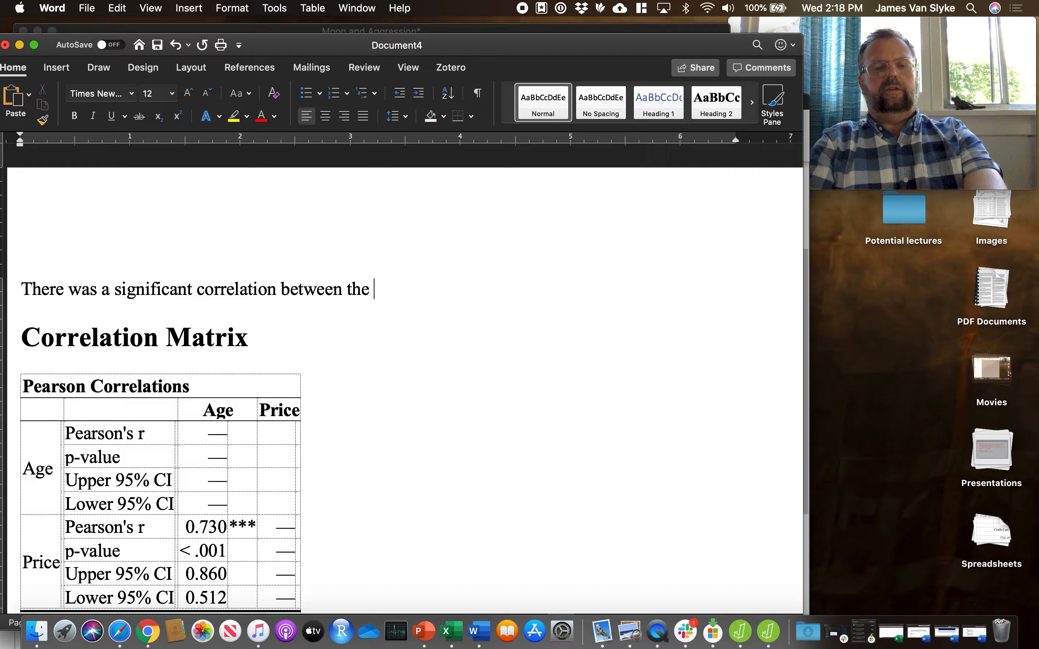
text(age fo the)
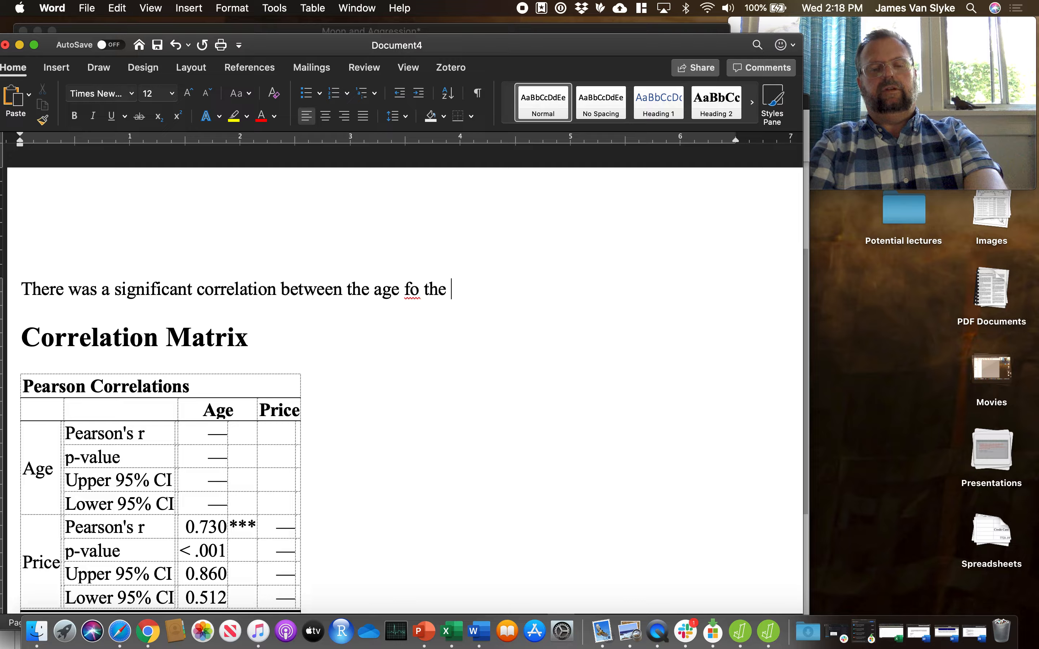
Step: Continue the sentence with "age of the clock and the price that it sold for", without a closing period
key(BackSpace)
key(BackSpace)
key(BackSpace)
key(BackSpace)
key(BackSpace)
key(BackSpace)
text(o)
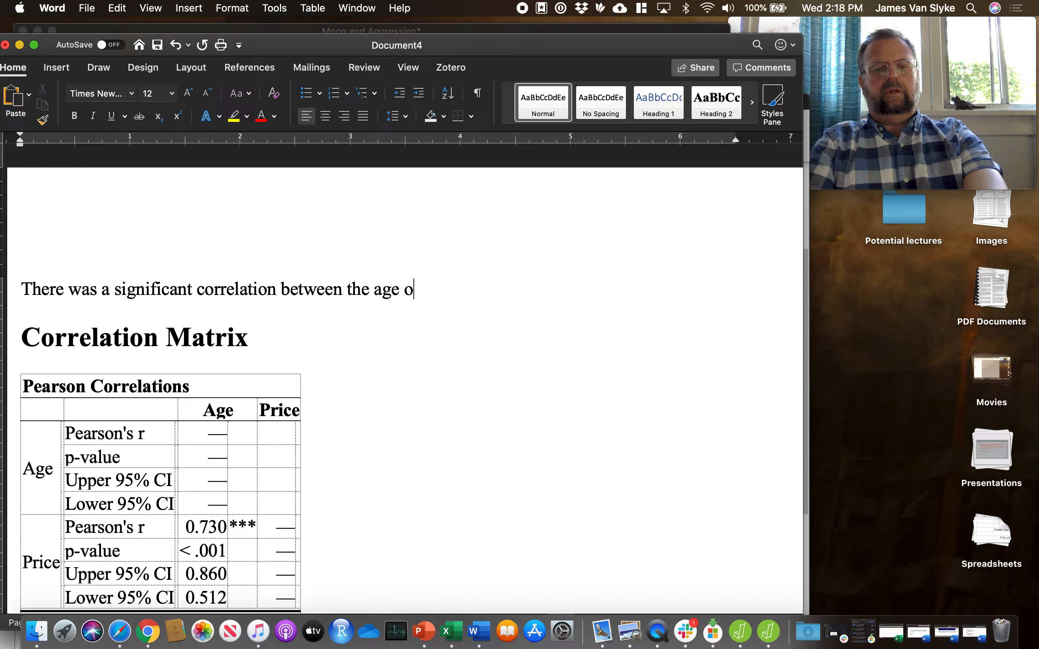
text(f the clock an)
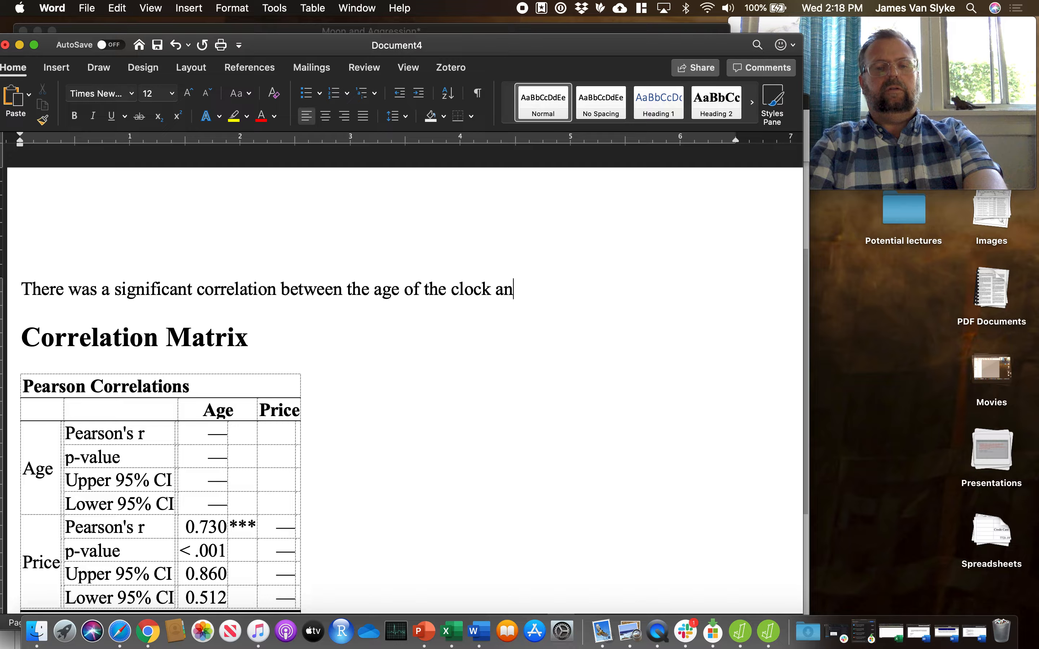
text(d the )
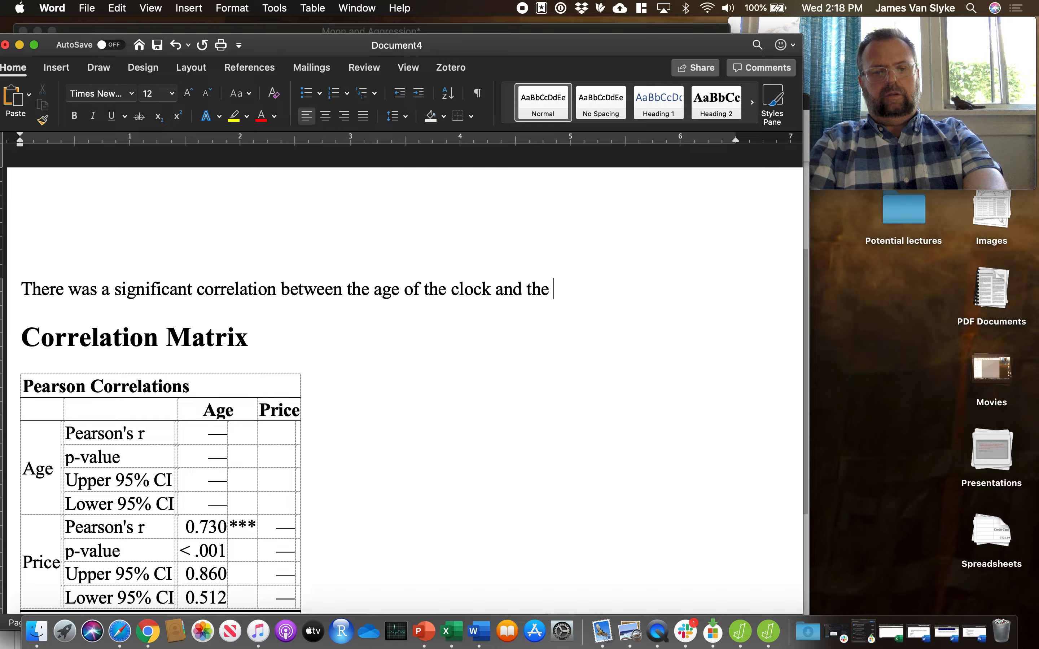
text(price that )
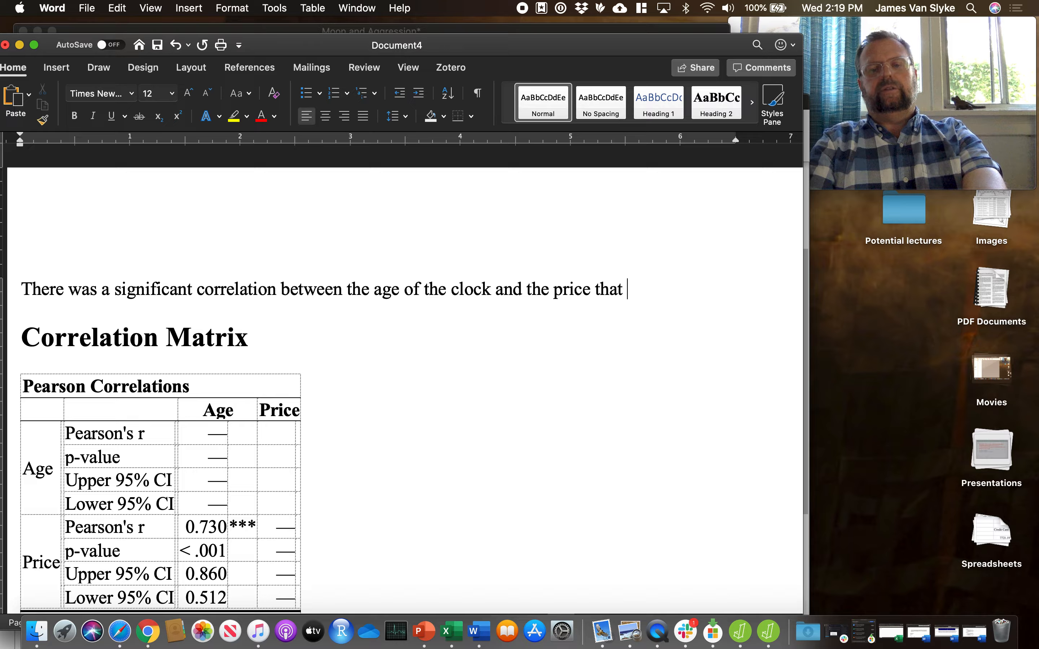
text(it sold)
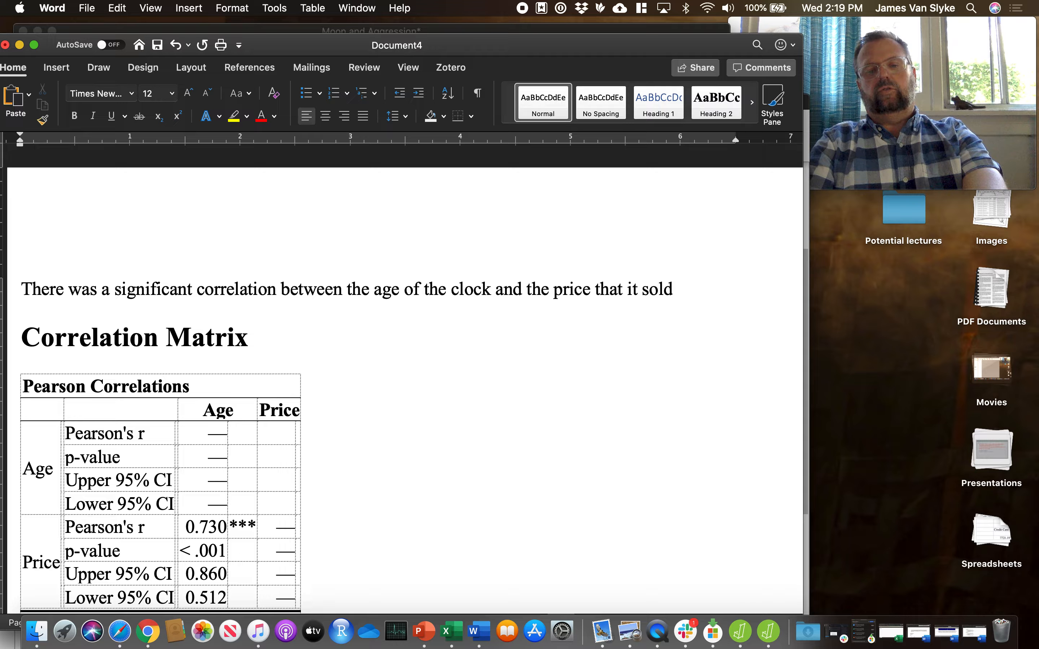
text(for.)
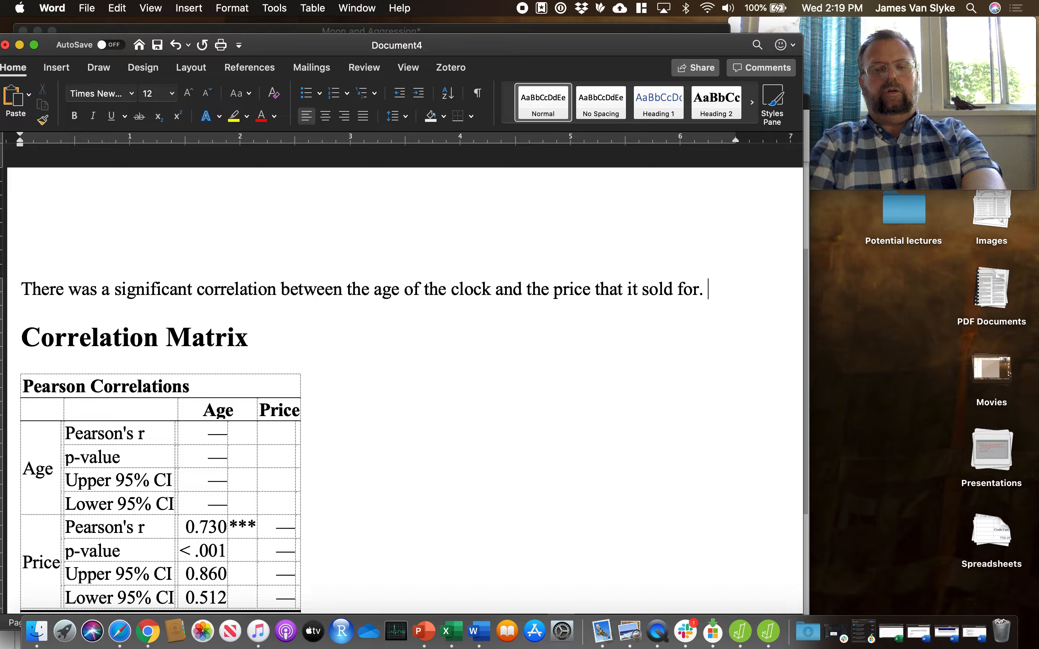
key(BackSpace)
key(BackSpace)
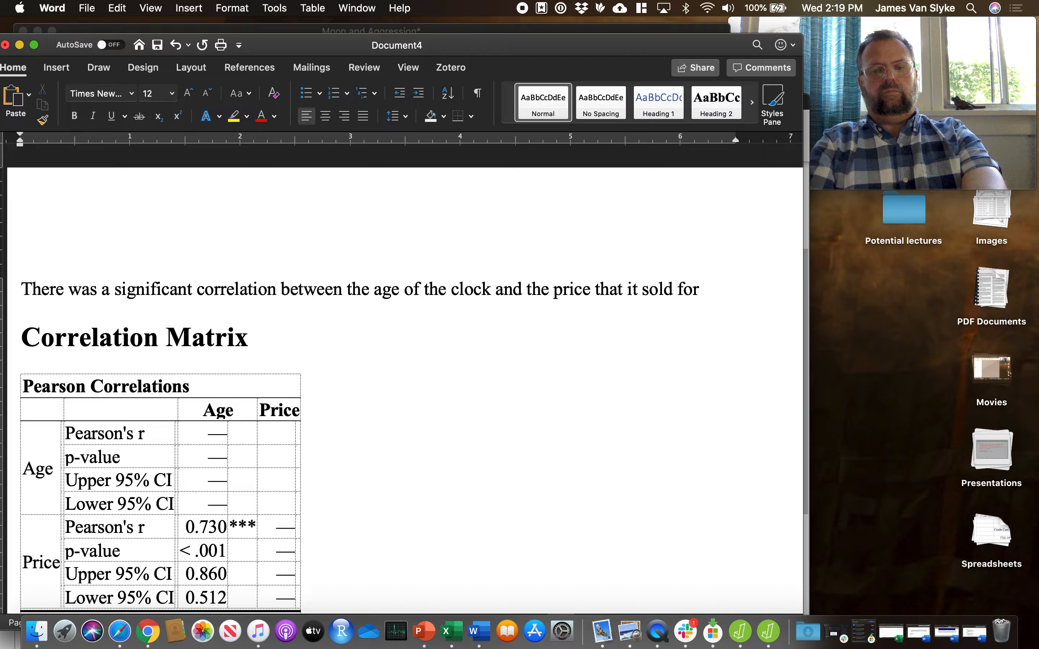
Step: Continue the write-up sentence after "sold for" with "based on r = .73"
text(base)
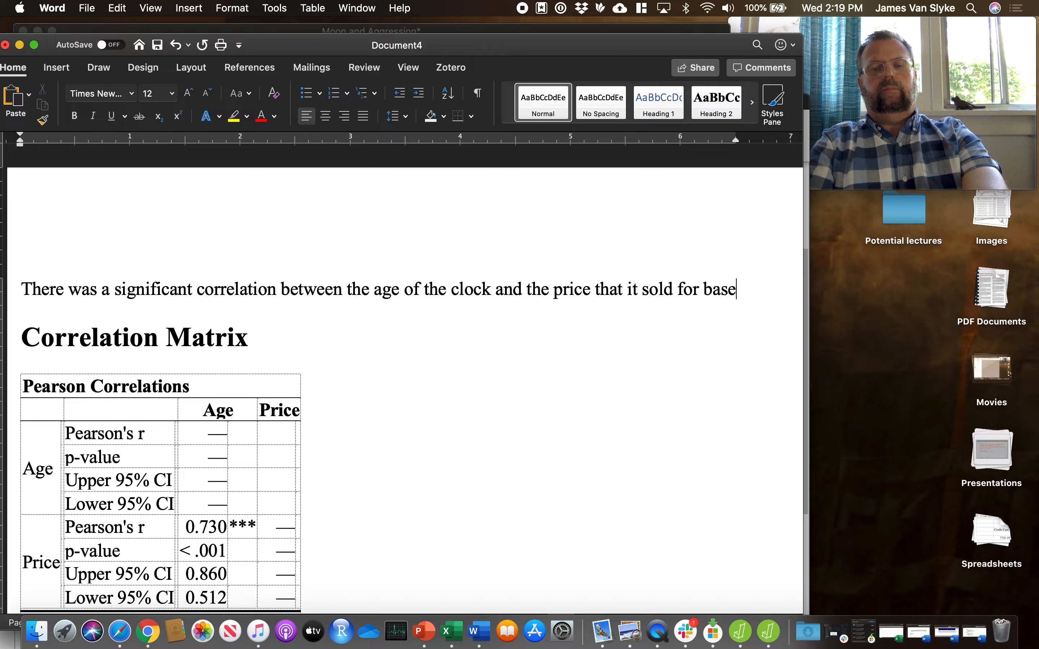
text(d on )
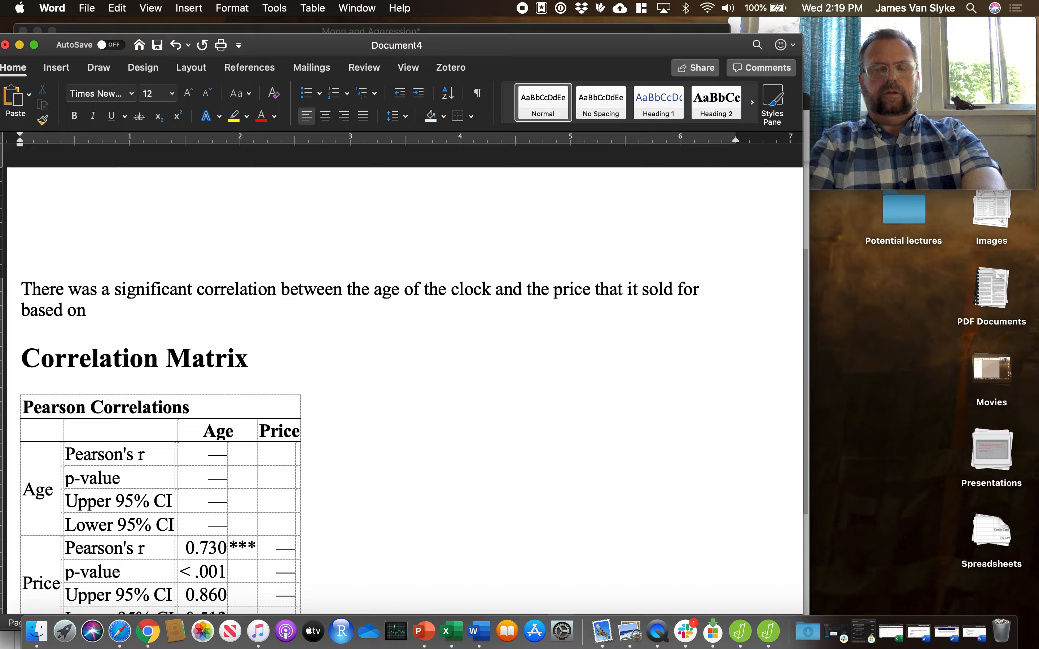
text(r)
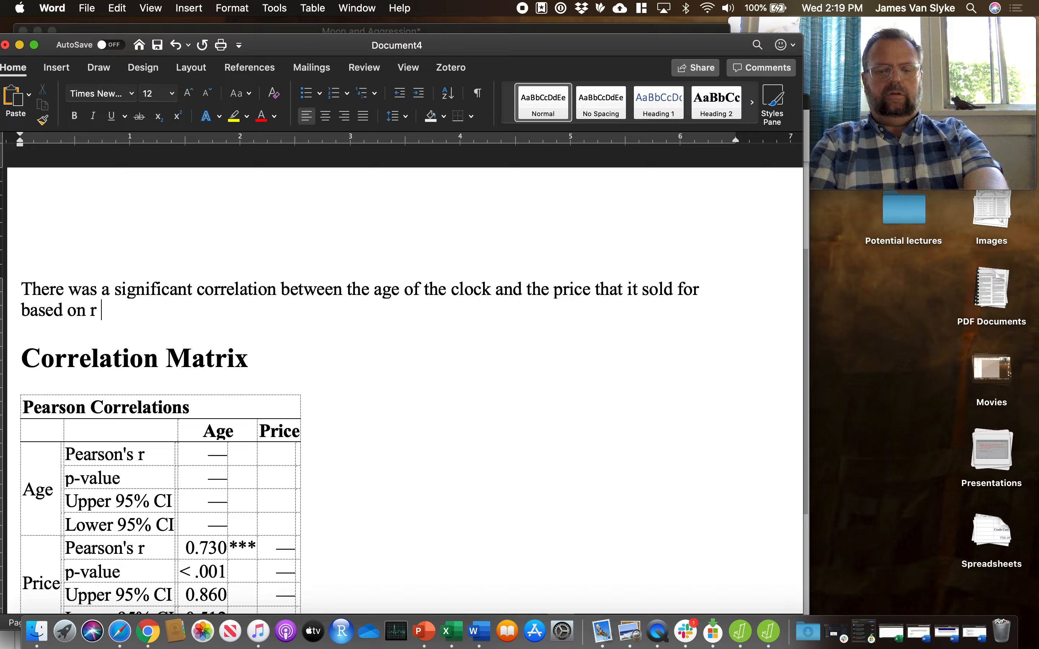
text( =)
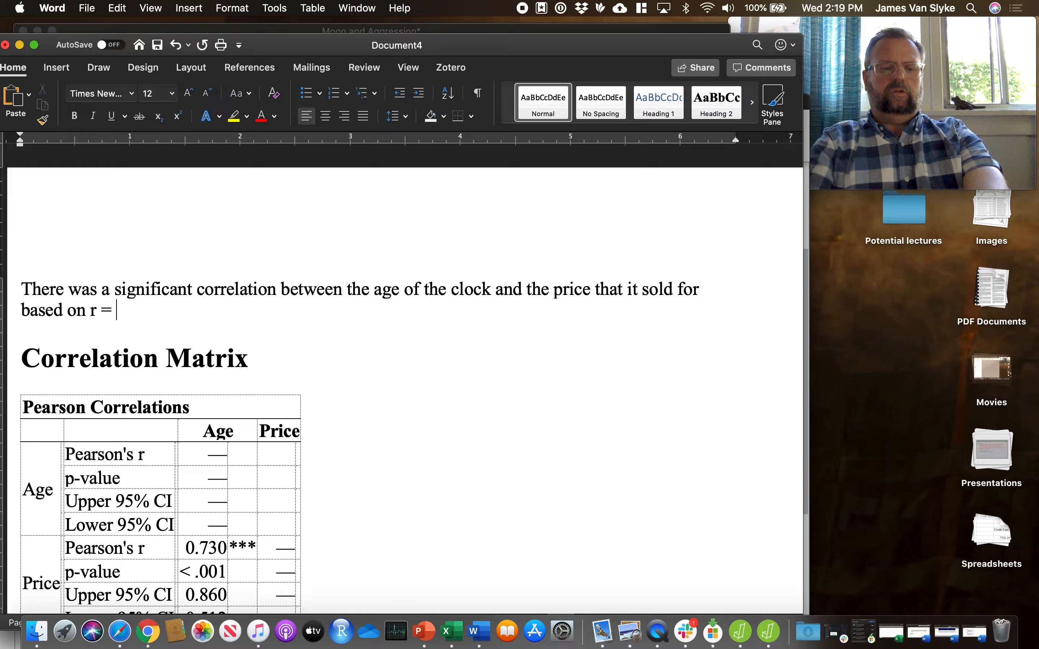
text( .7)
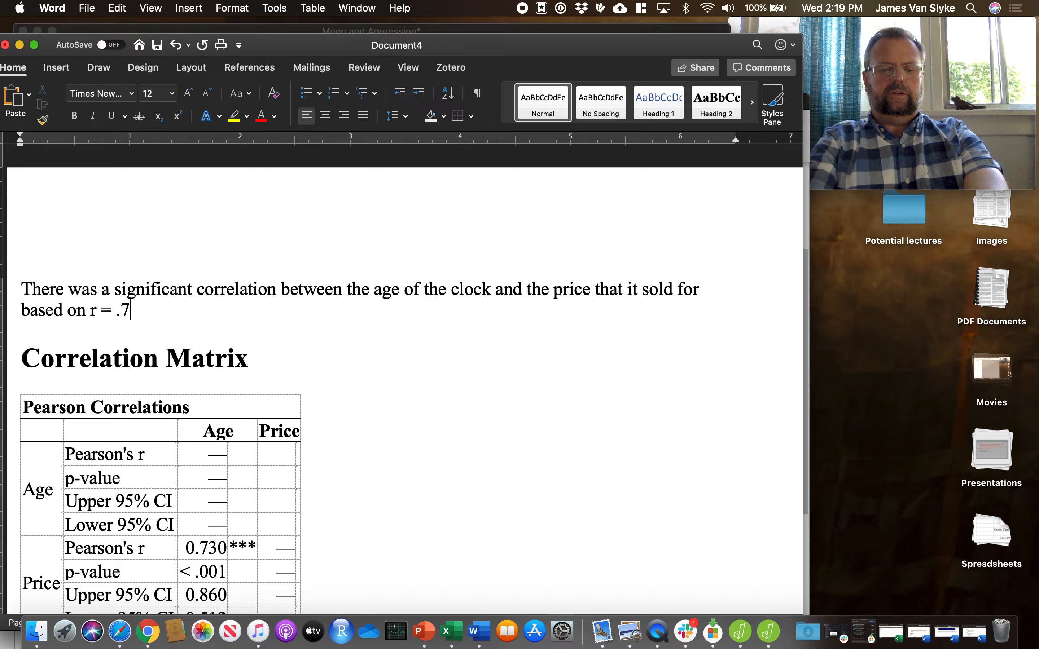
text(3)
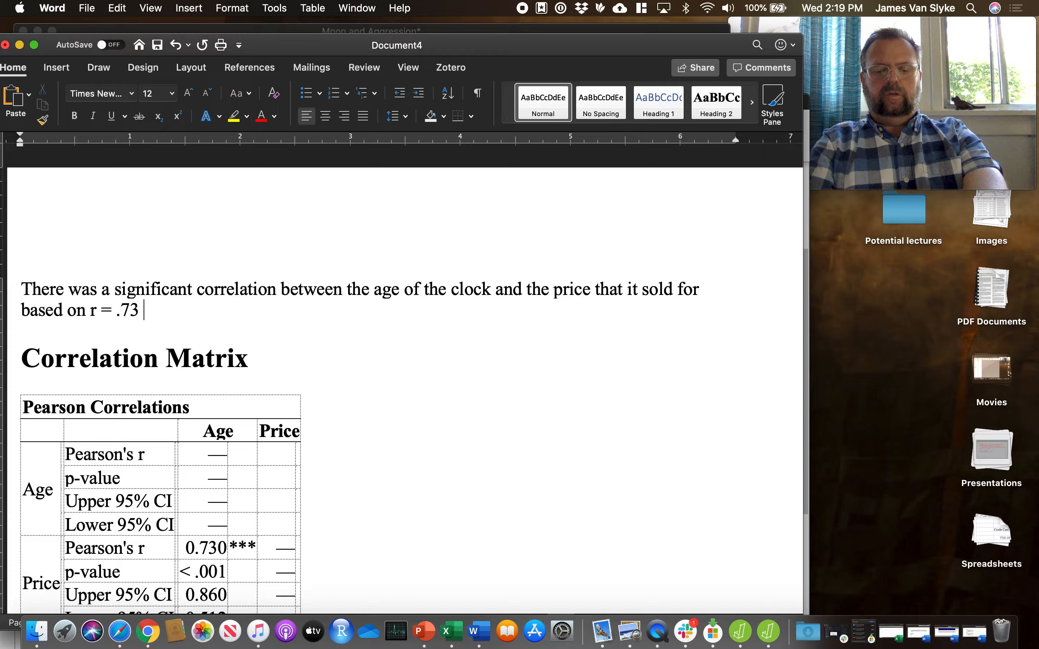
text( 9)
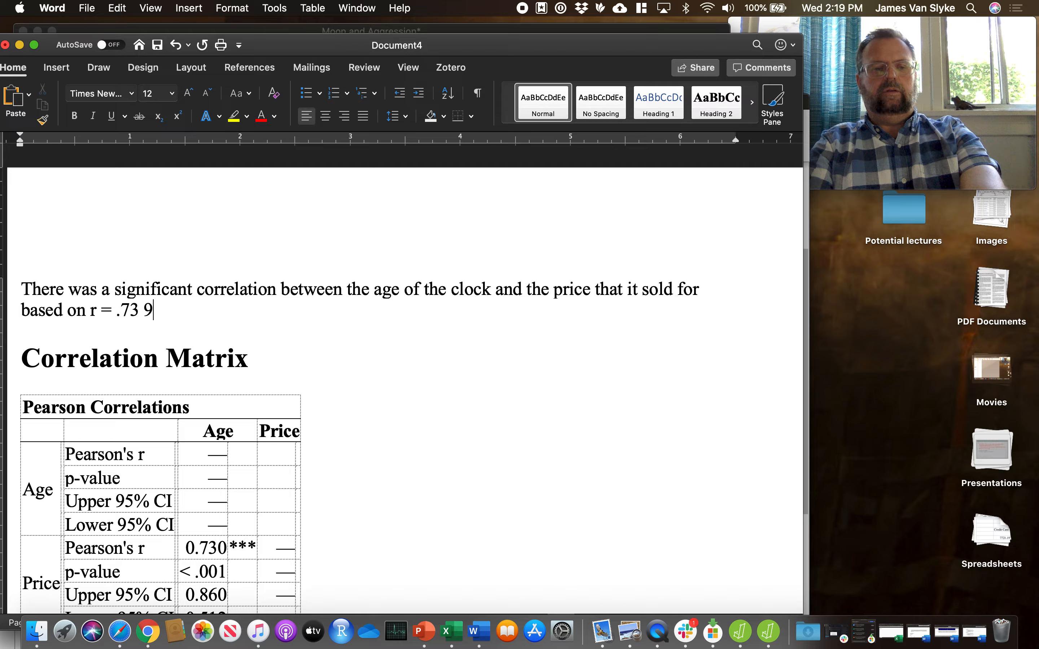
text(5% C)
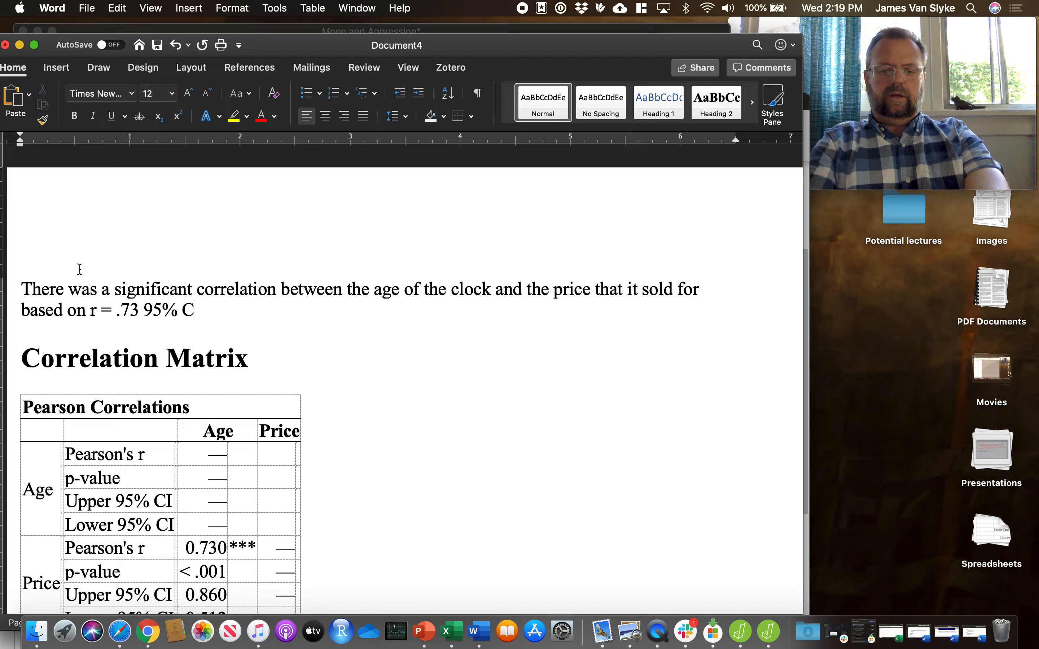
text(I)
Step: Add "95% CI" after the r value in the write-up, separated from .73 by a comma
key(Left)
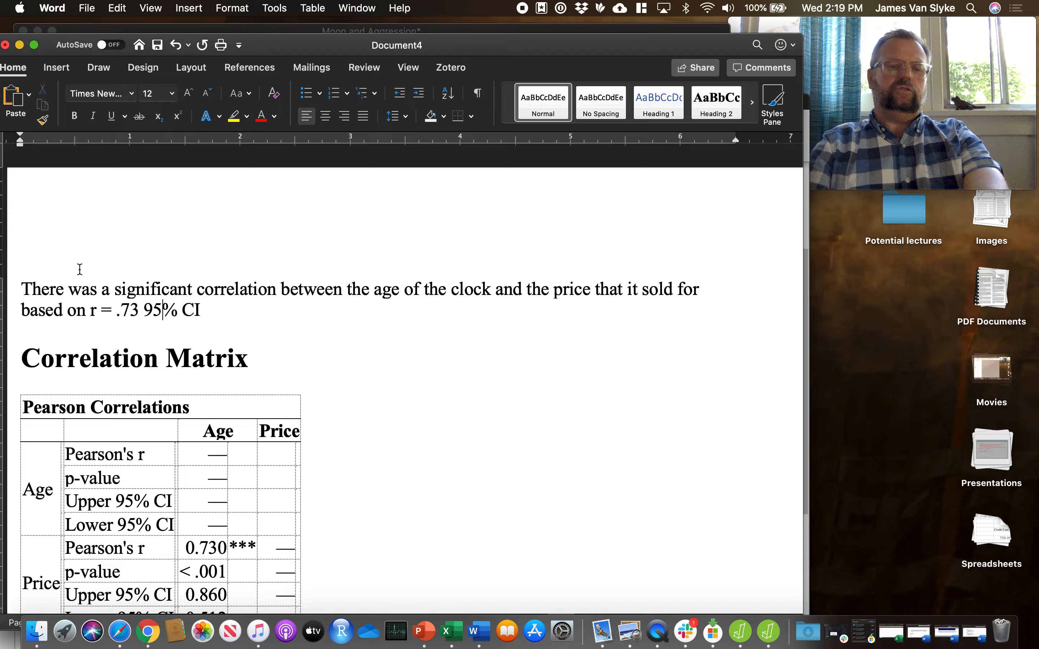
key(Left)
text(,)
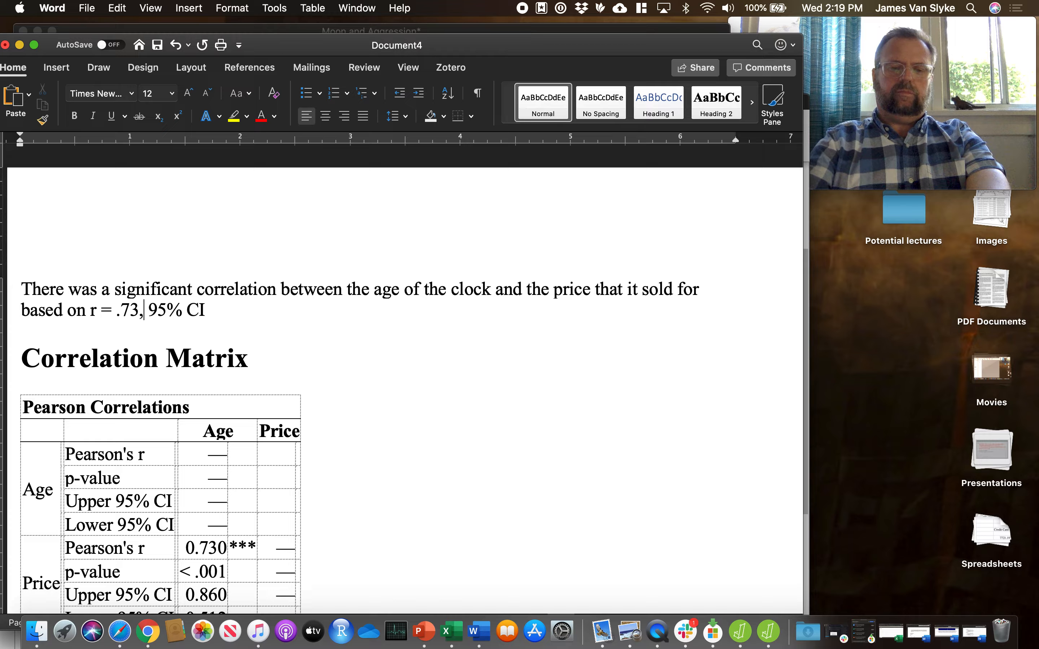
key(Right)
key(Right)
key(Right)
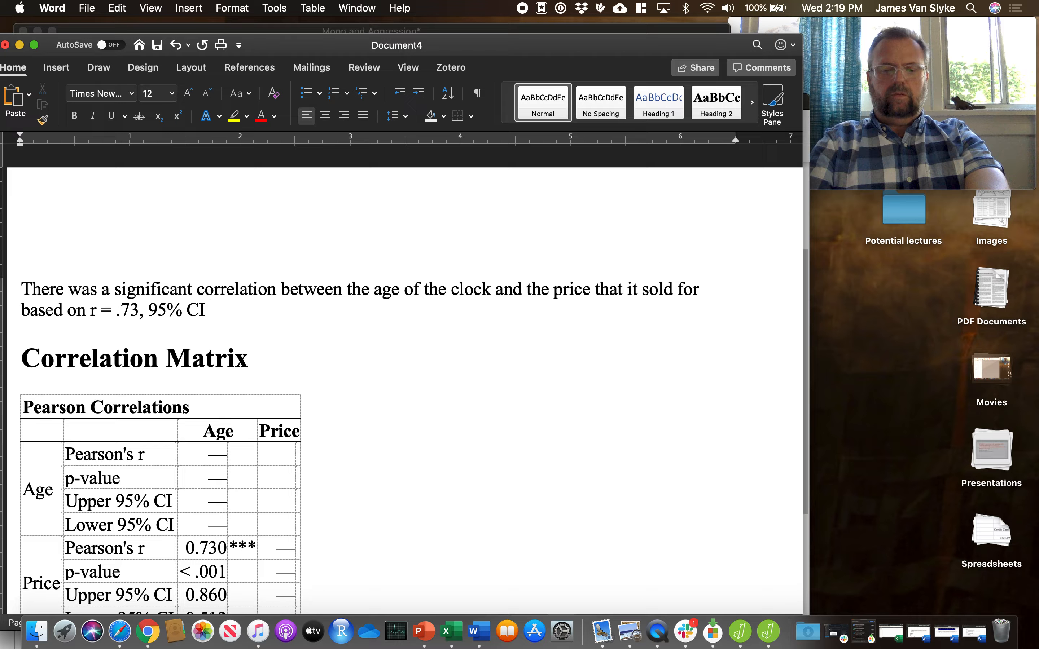
Step: Add the confidence interval limits "[.51, .86]" in square brackets after "95% CI"
text({)
key(BackSpace)
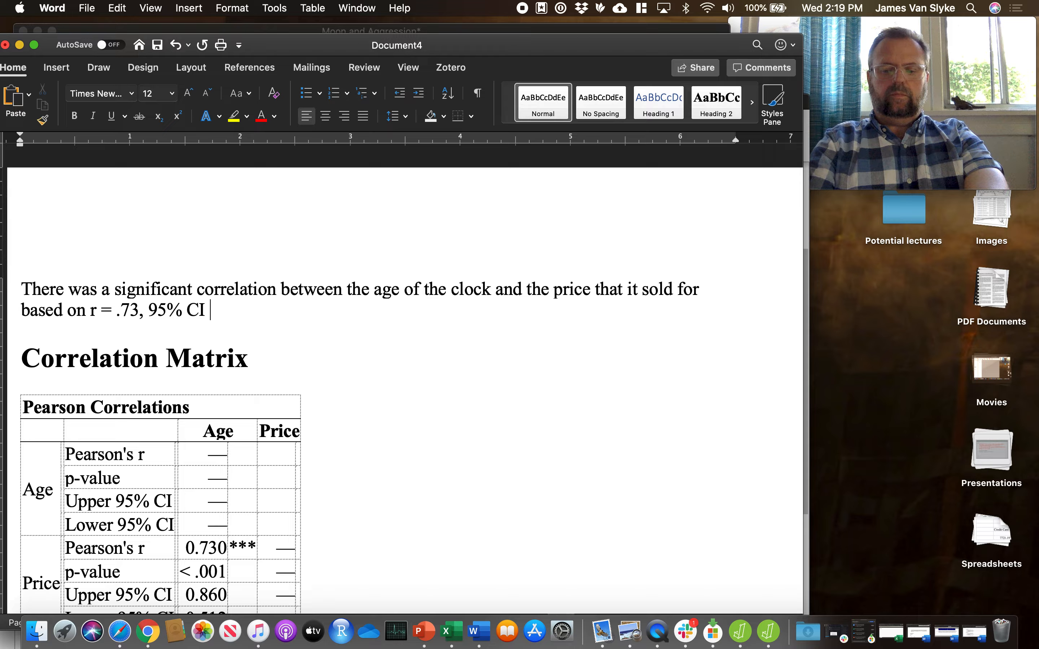
text([)
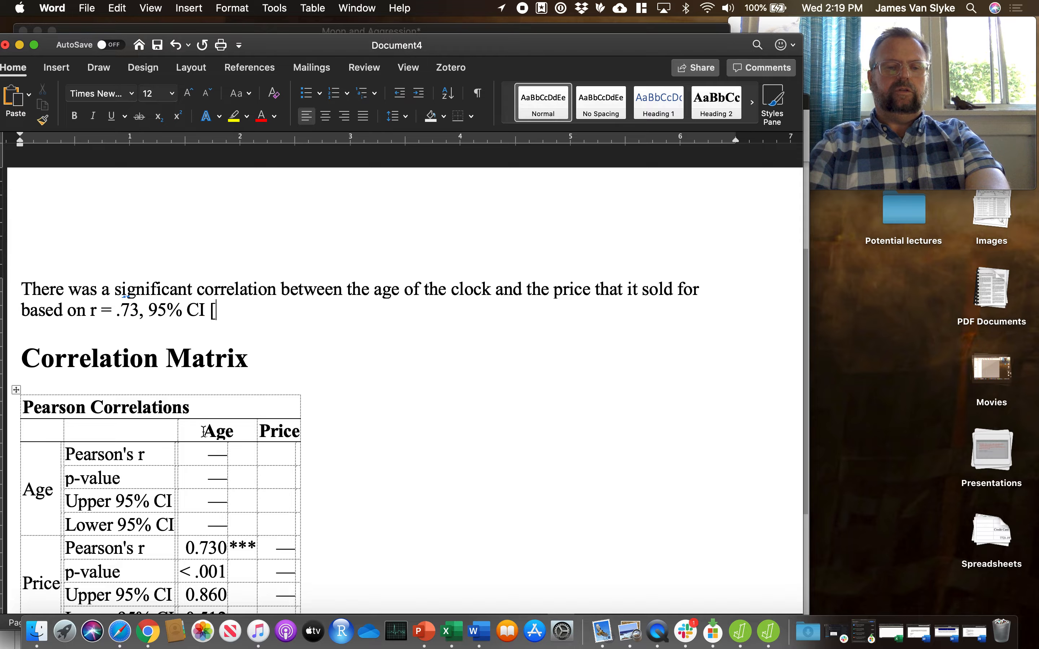
scroll(206, 425, down, 2)
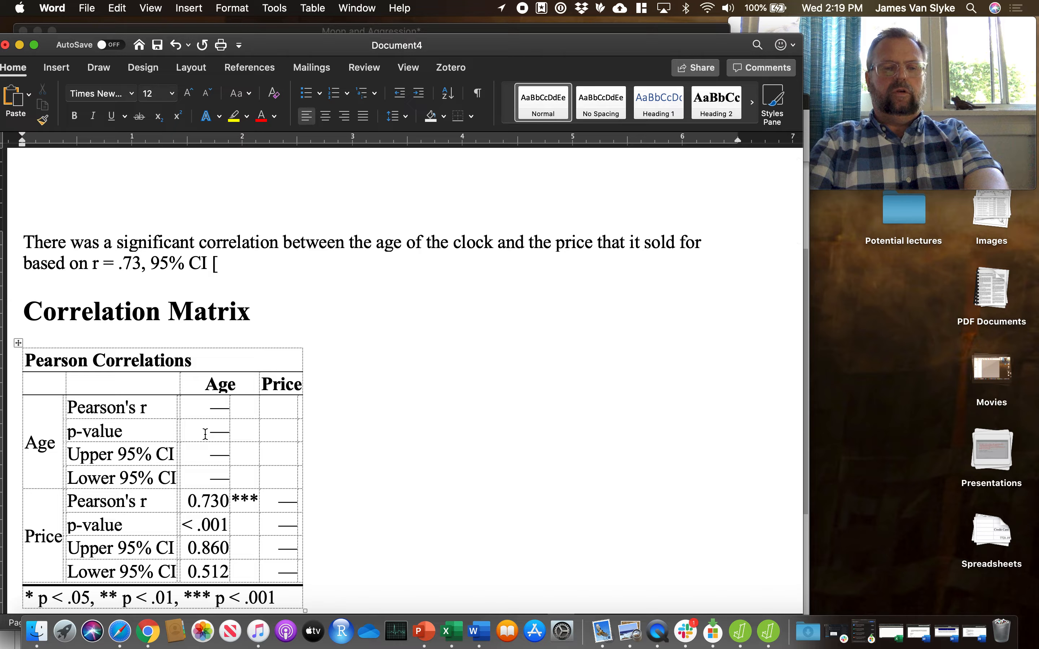
text(.)
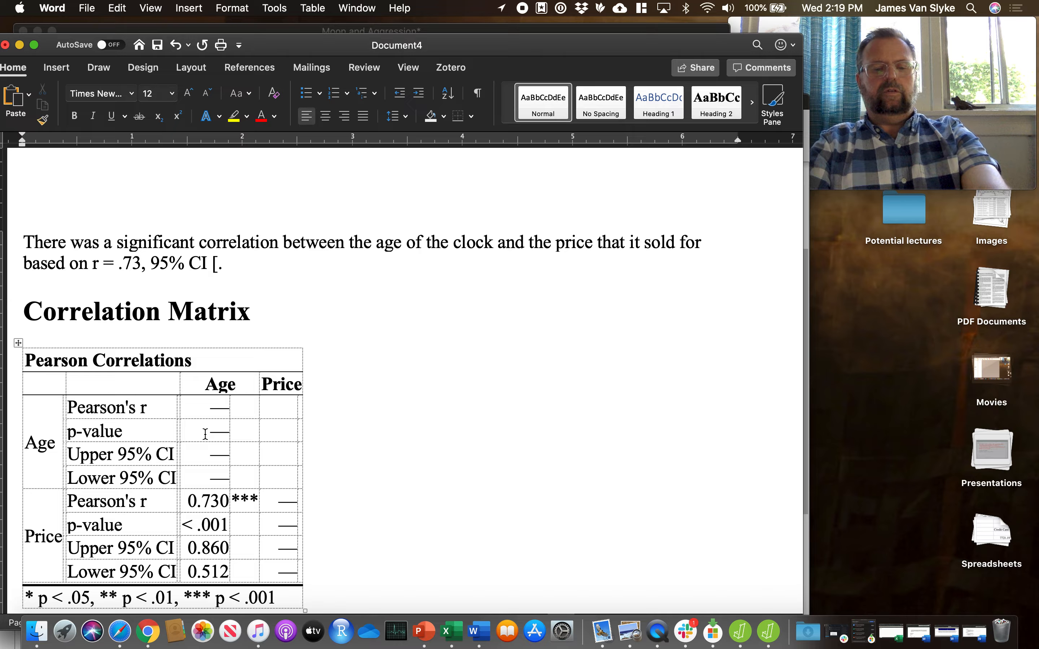
text(51,)
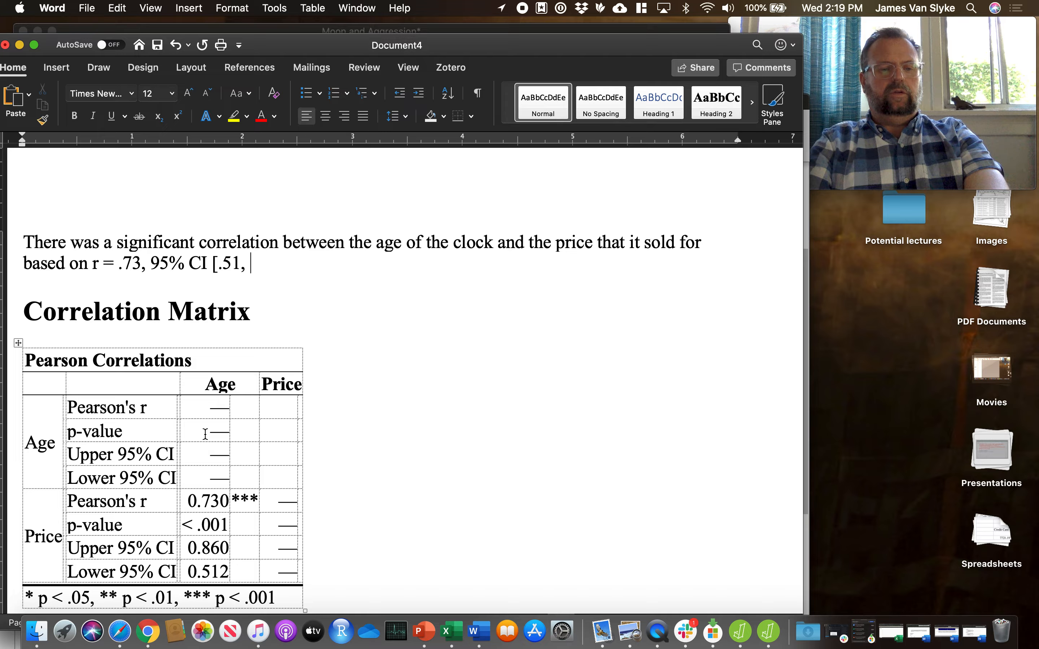
text( .86)
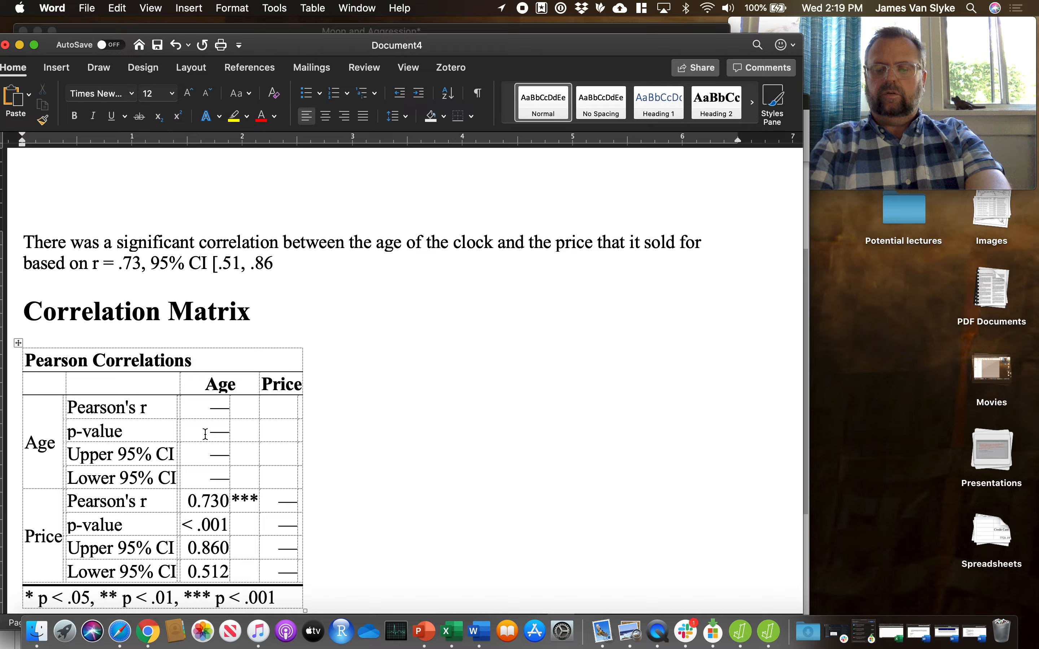
text(])
key(BackSpace)
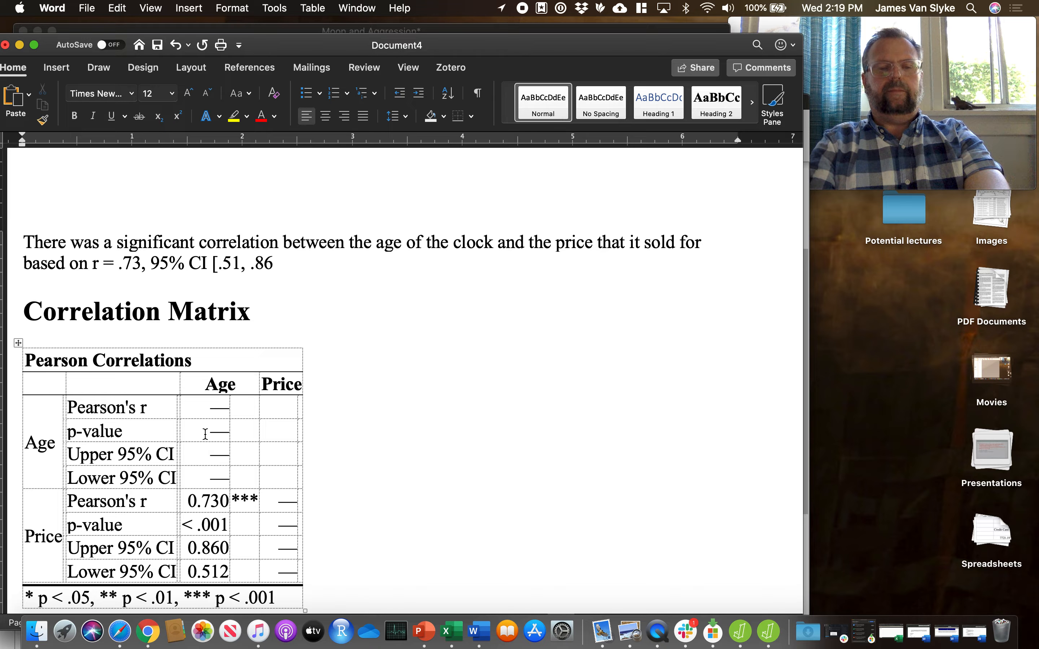
Step: Add "p = < .001" after the confidence interval in the write-up
text(])
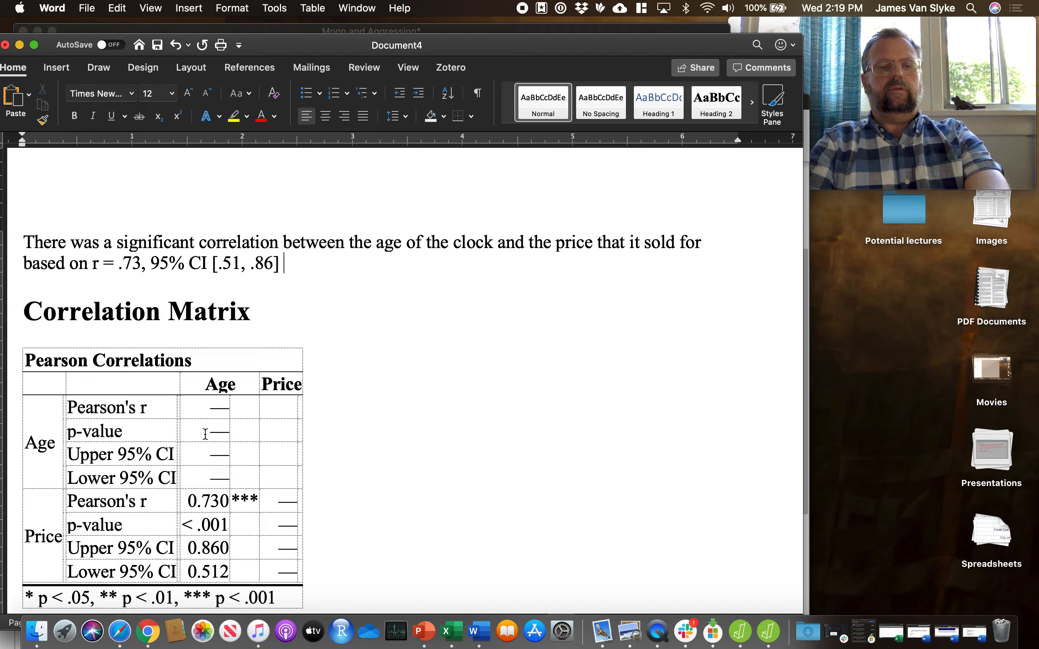
text( p)
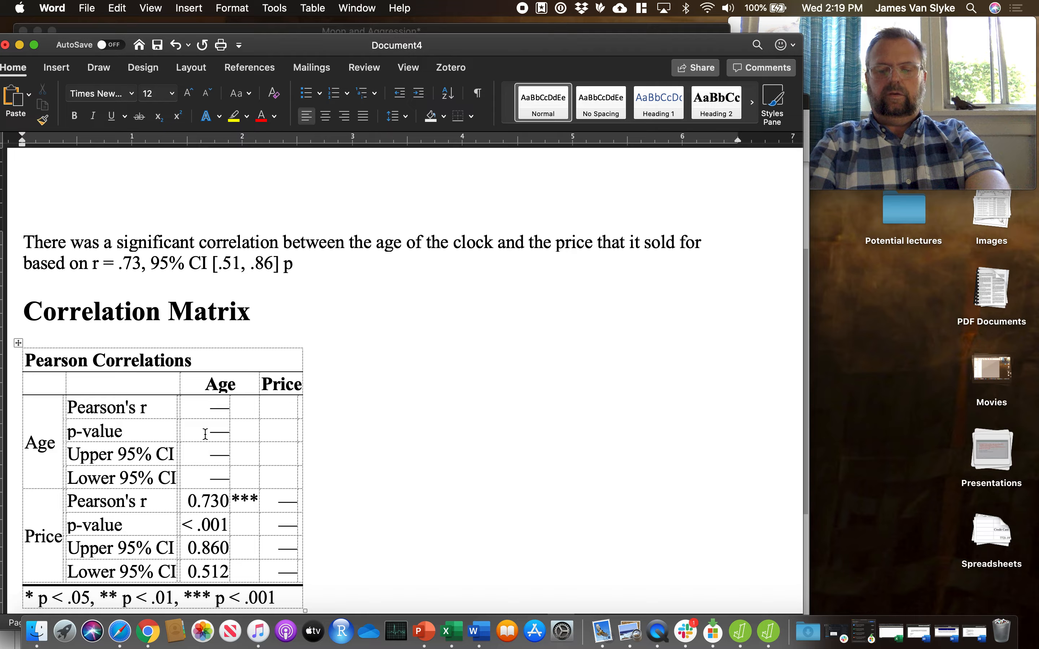
text( = )
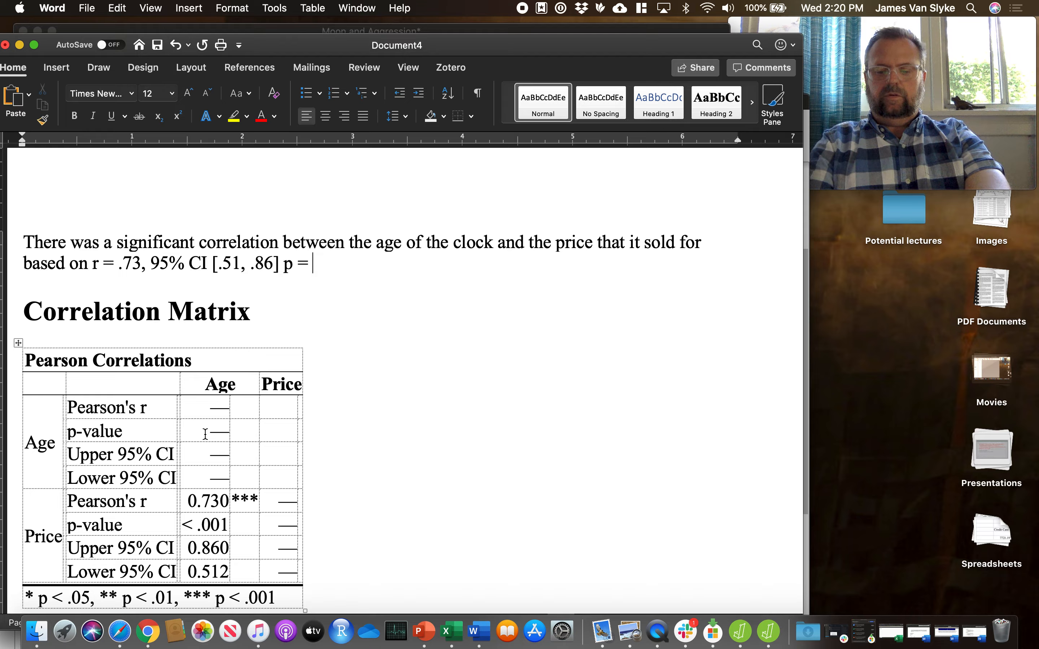
text(< .)
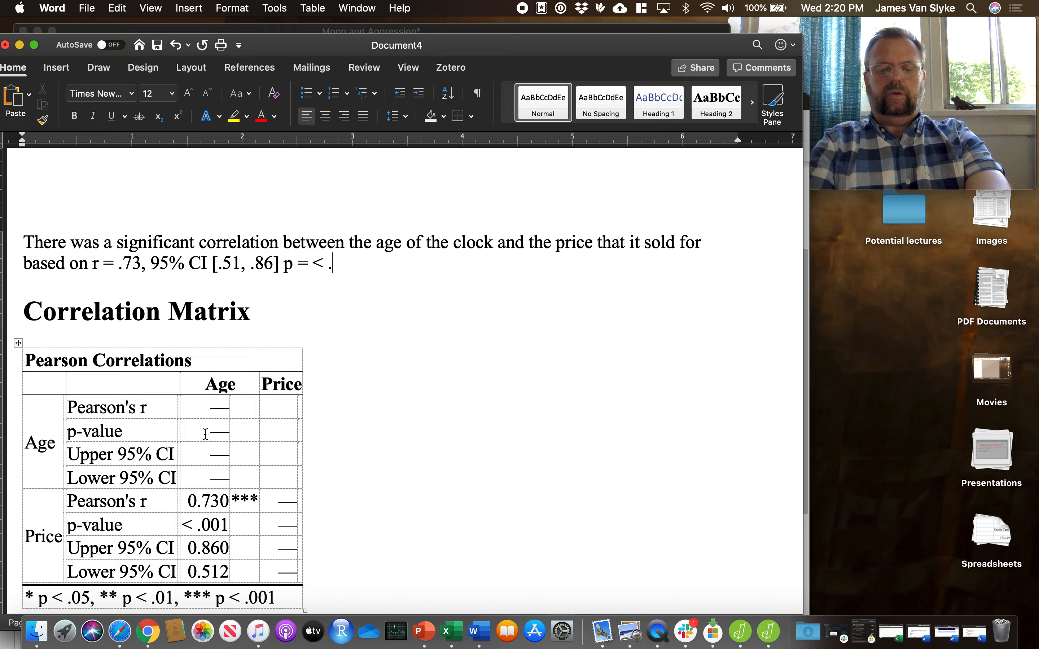
text(001)
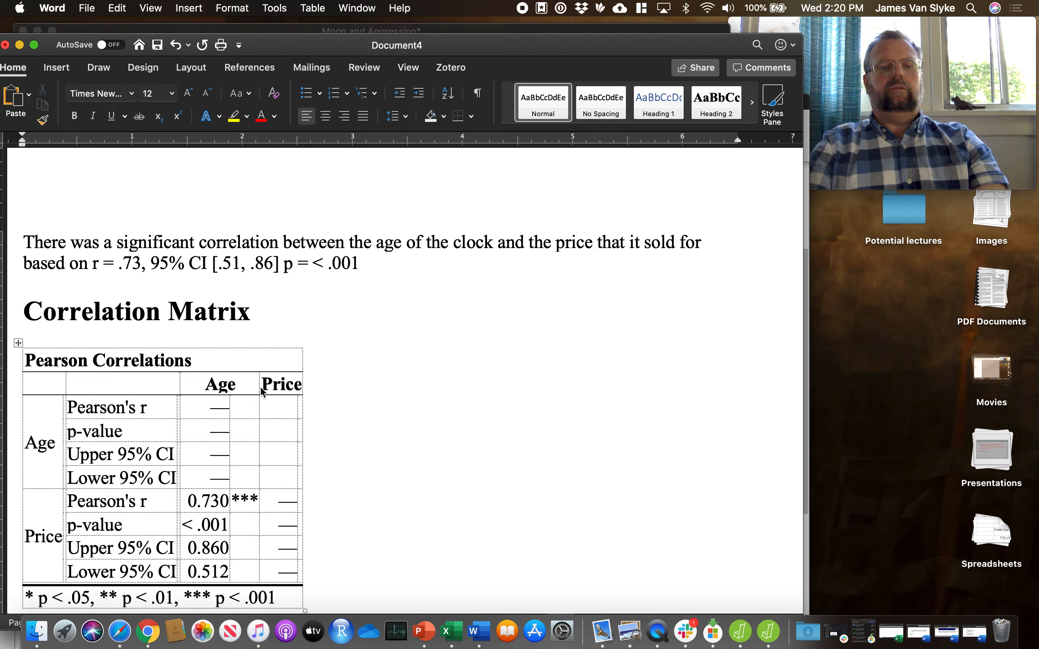
Step: Italicize the statistic symbols p and r in the write-up sentence
drag(283, 262, 293, 263)
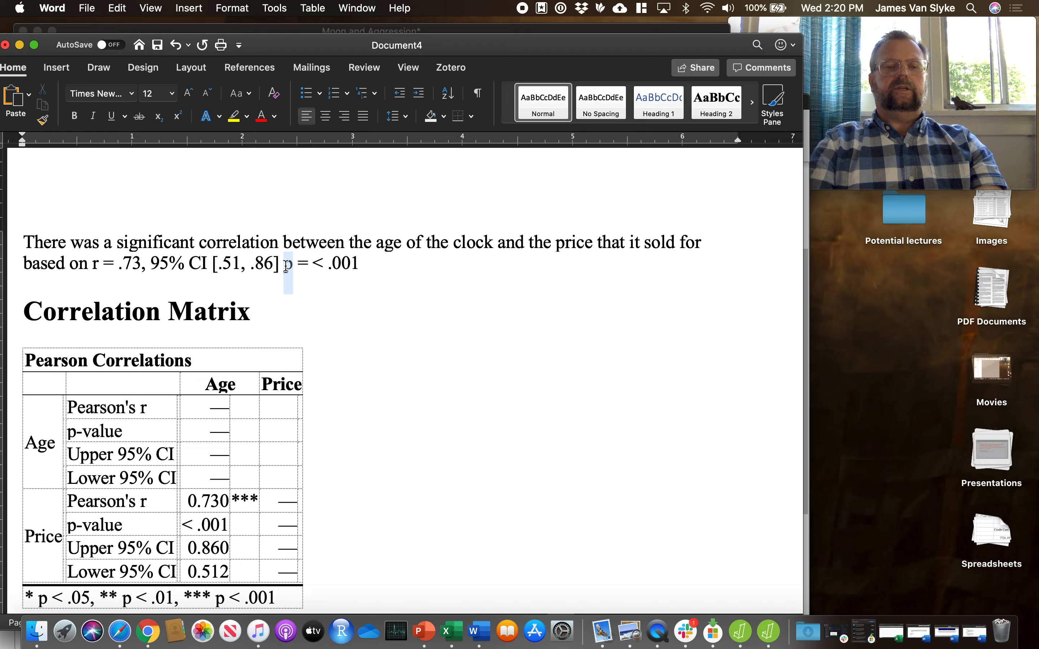
click(93, 115)
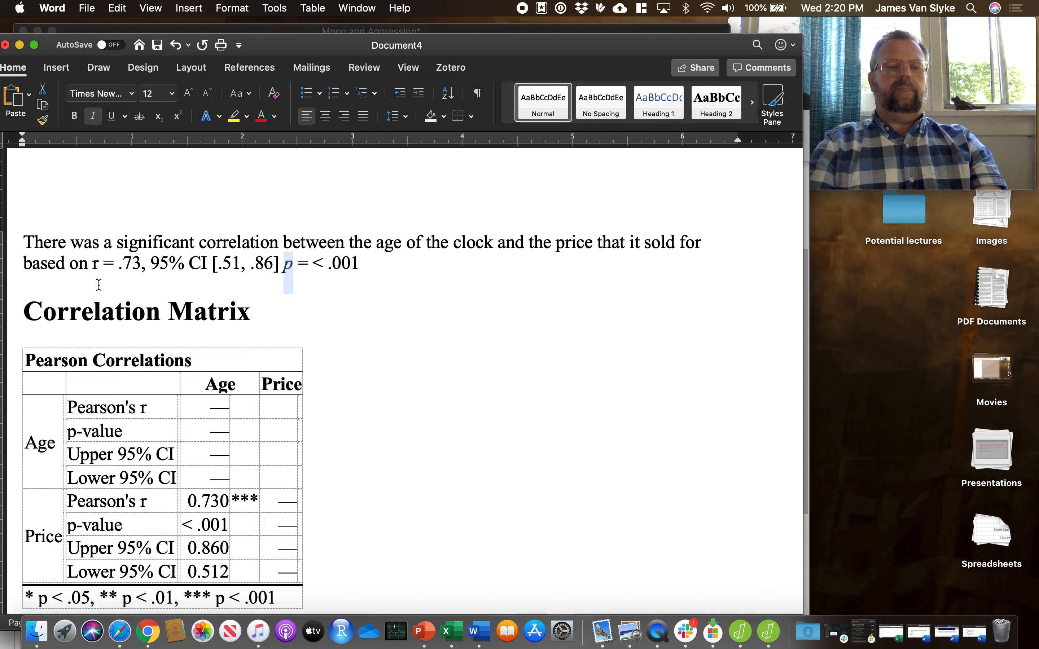
drag(99, 263, 92, 263)
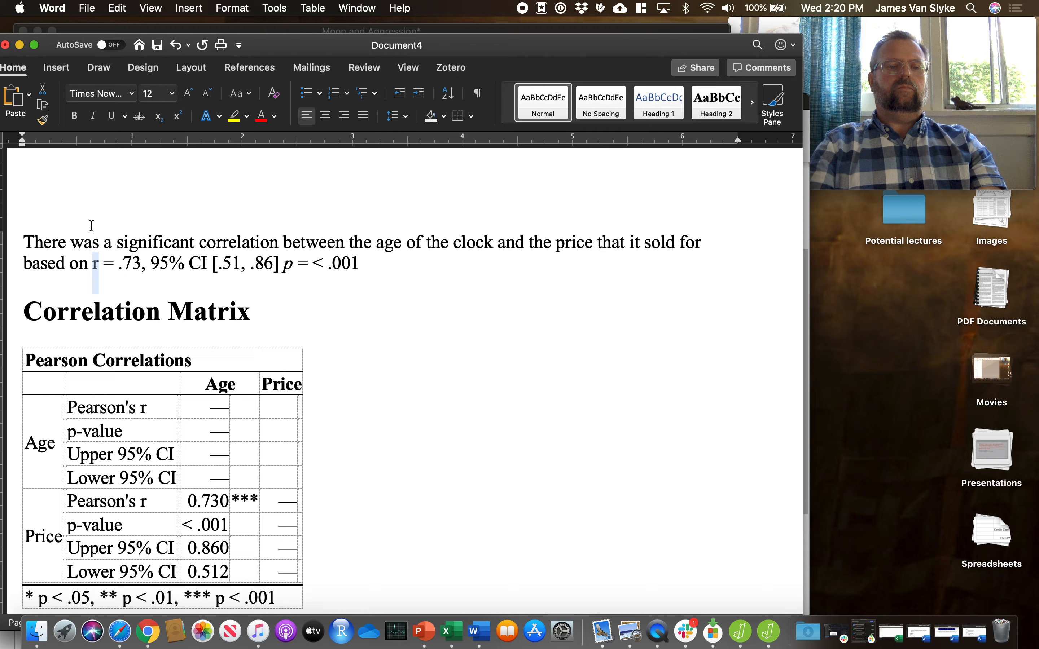
click(93, 116)
click(376, 304)
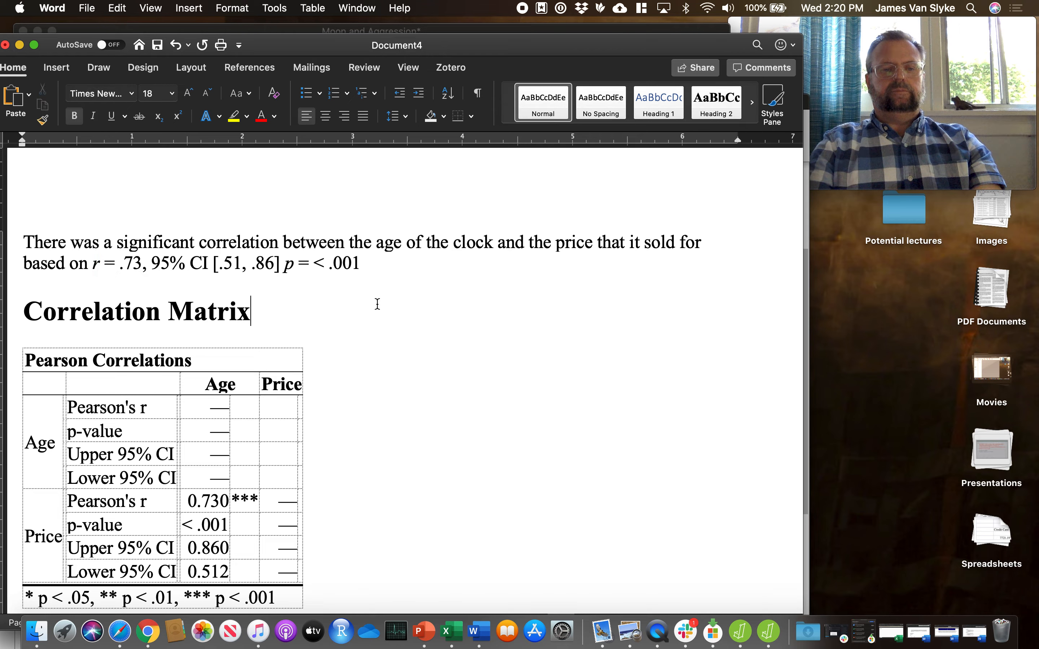
Step: Delete the Correlation Matrix heading together with the Pearson Correlations table and its significance note
drag(25, 310, 374, 210)
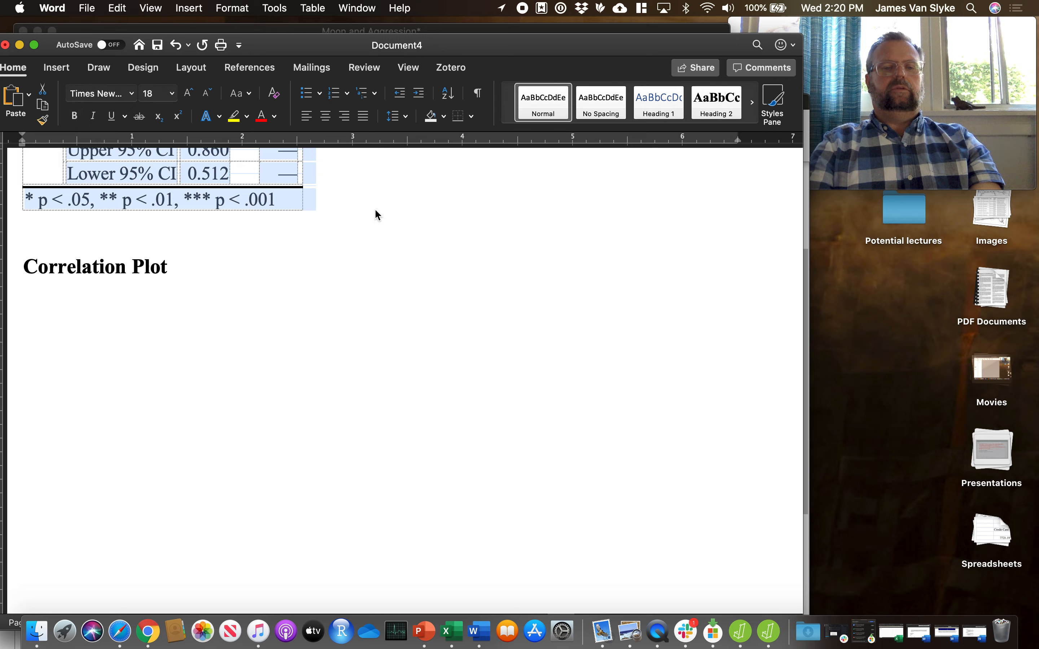
key(BackSpace)
Step: Shrink the correlation plot picture proportionally to about 4.1 inches wide
scroll(375, 352, down, 5)
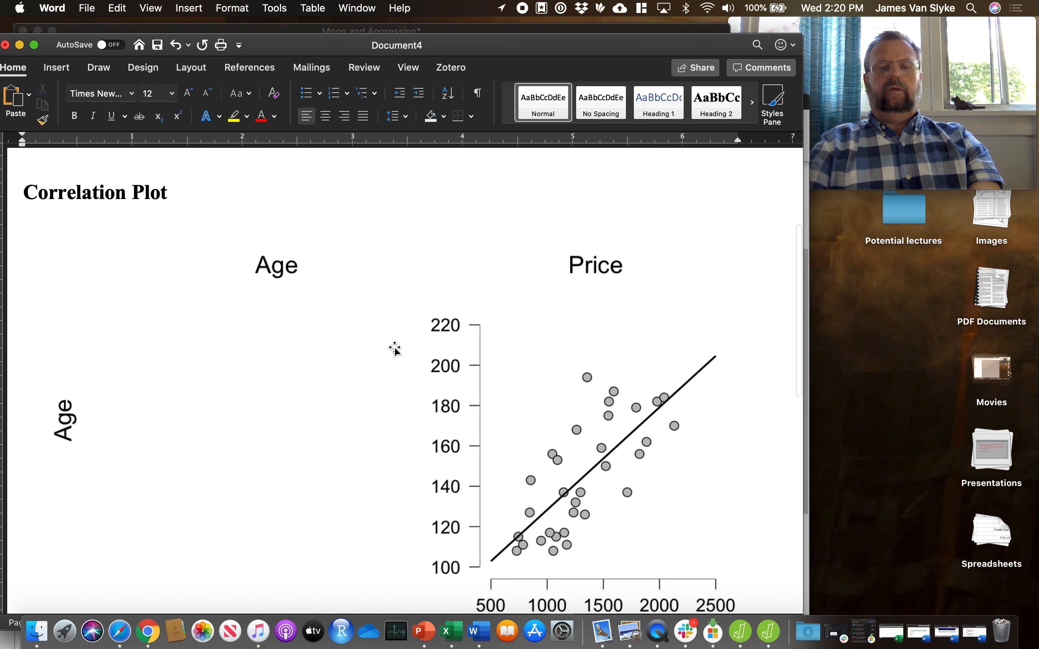
scroll(361, 411, down, 5)
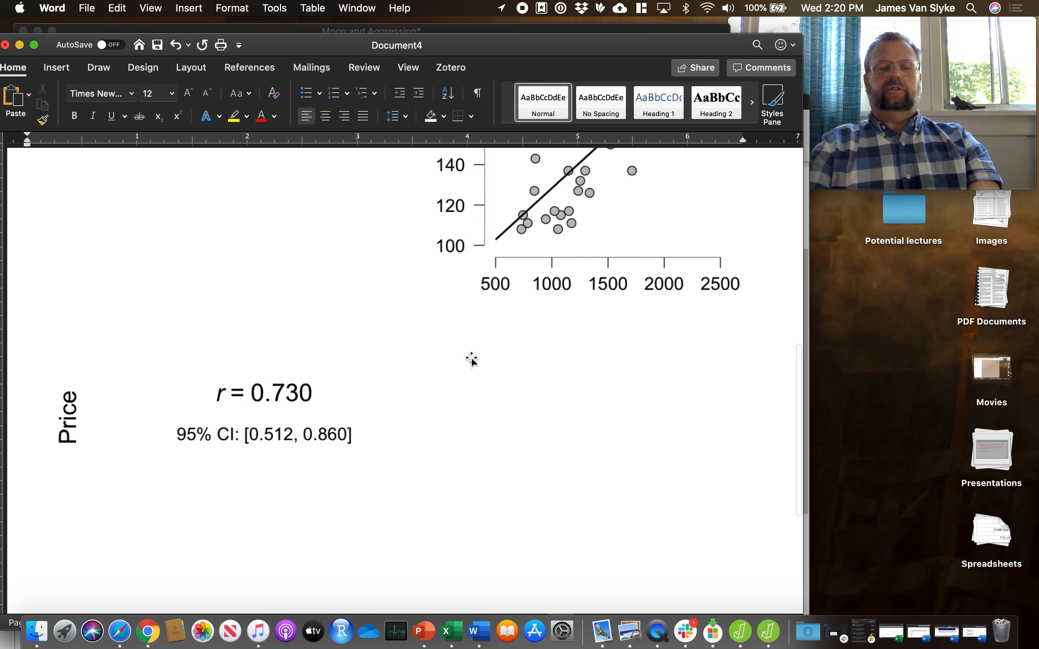
click(472, 360)
scroll(649, 468, down, 3)
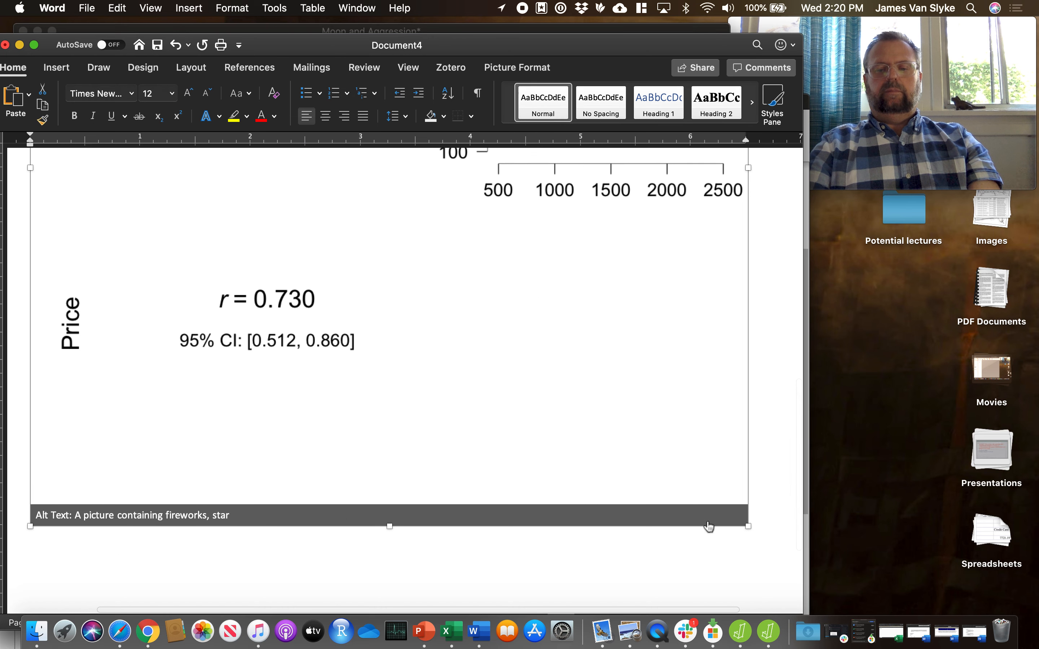
drag(750, 527, 483, 271)
scroll(513, 348, up, 9)
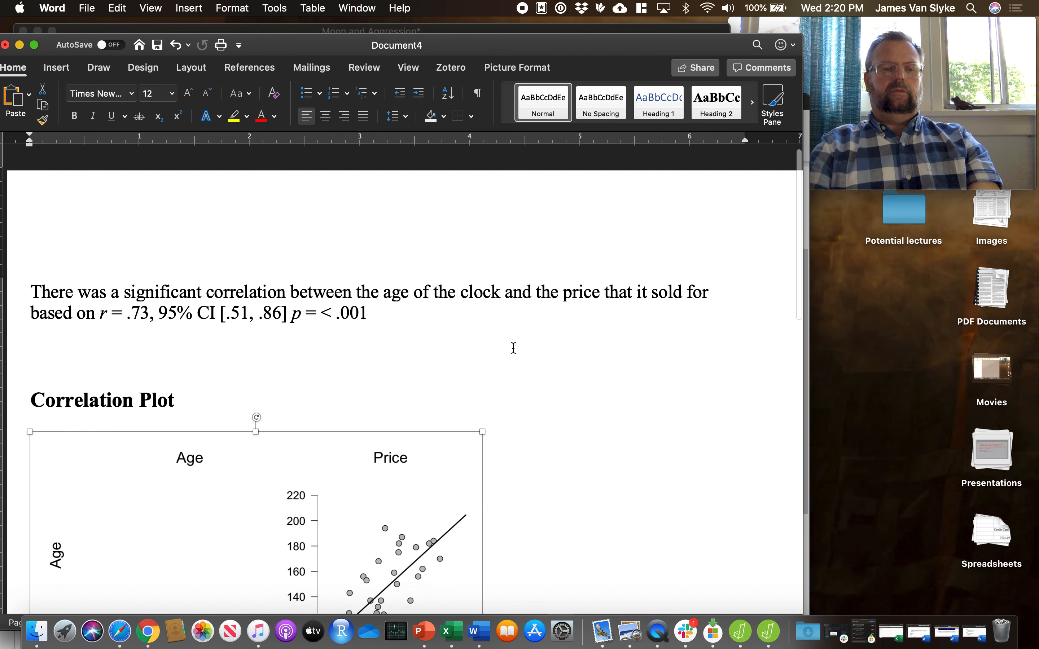
click(150, 310)
scroll(417, 356, down, 3)
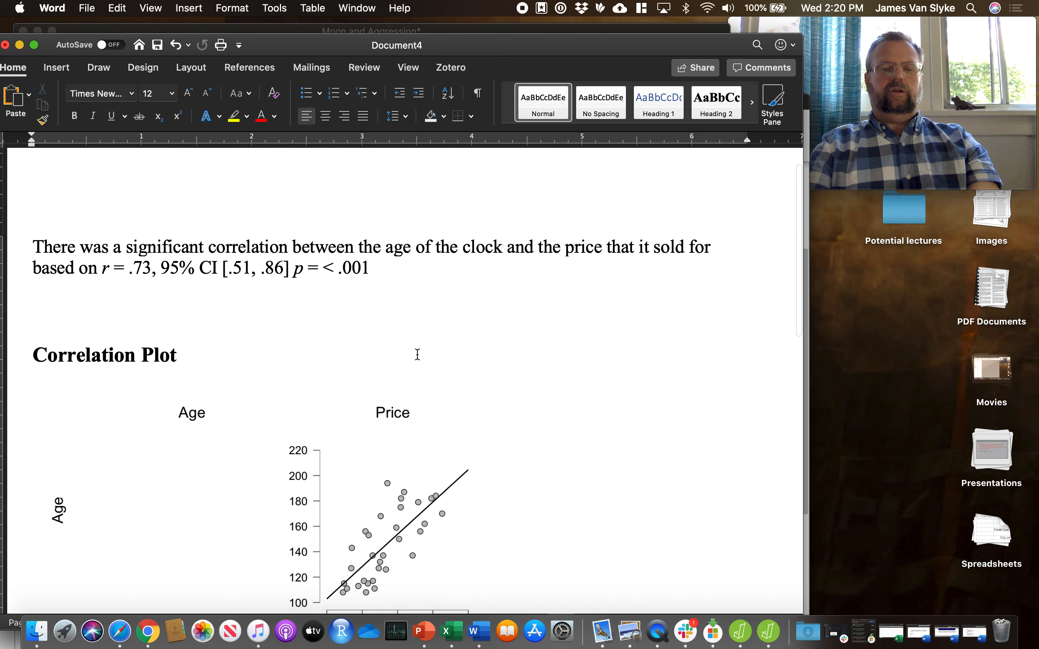
scroll(418, 356, down, 10)
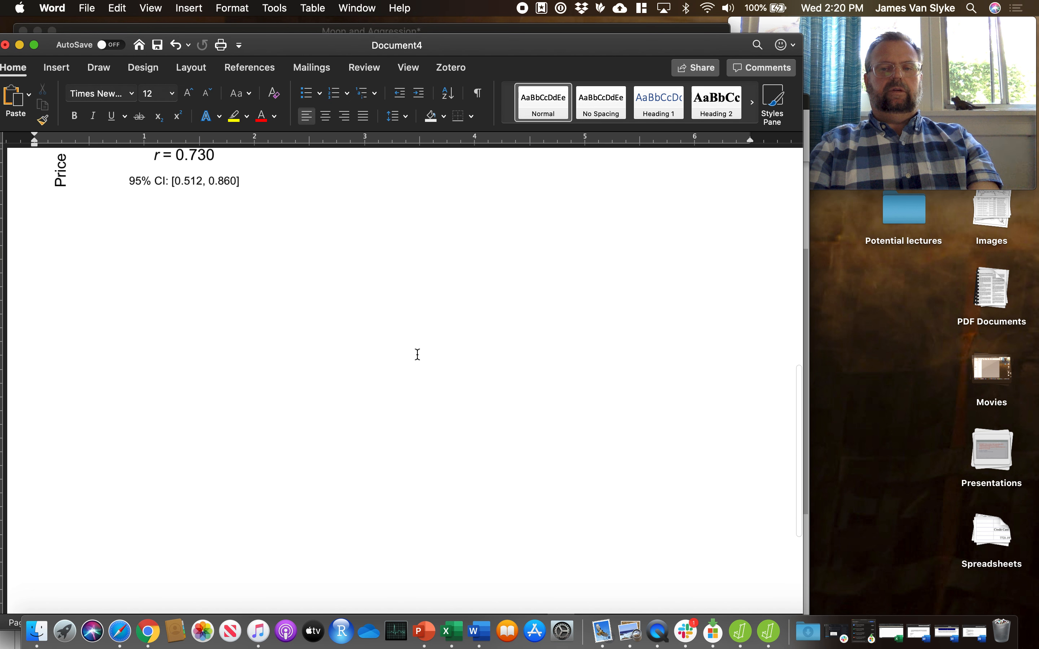
scroll(417, 355, up, 5)
scroll(417, 355, up, 9)
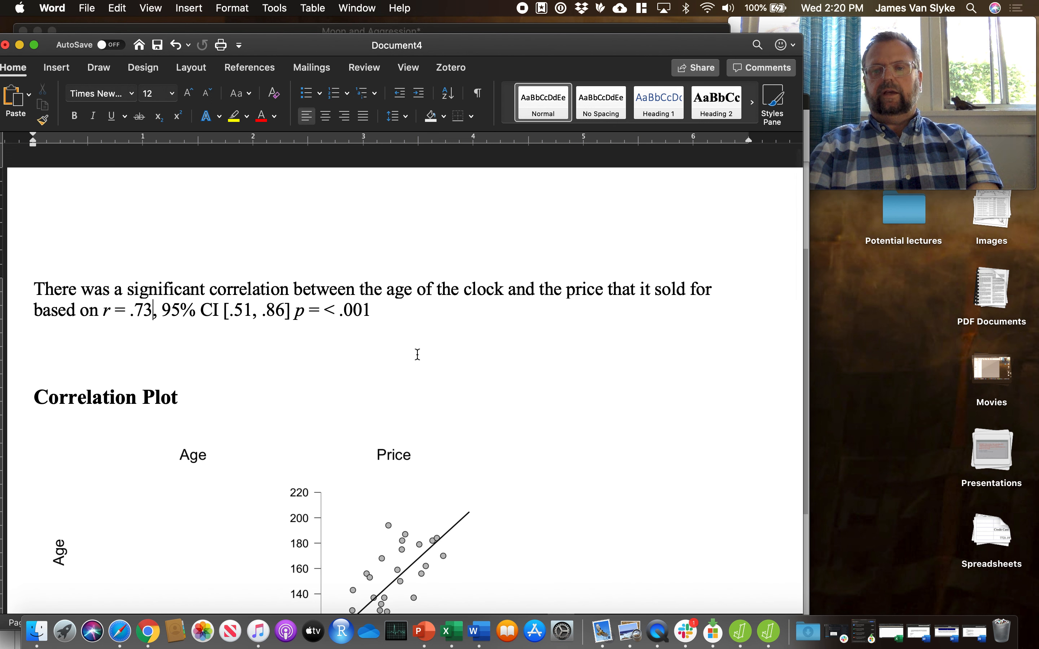